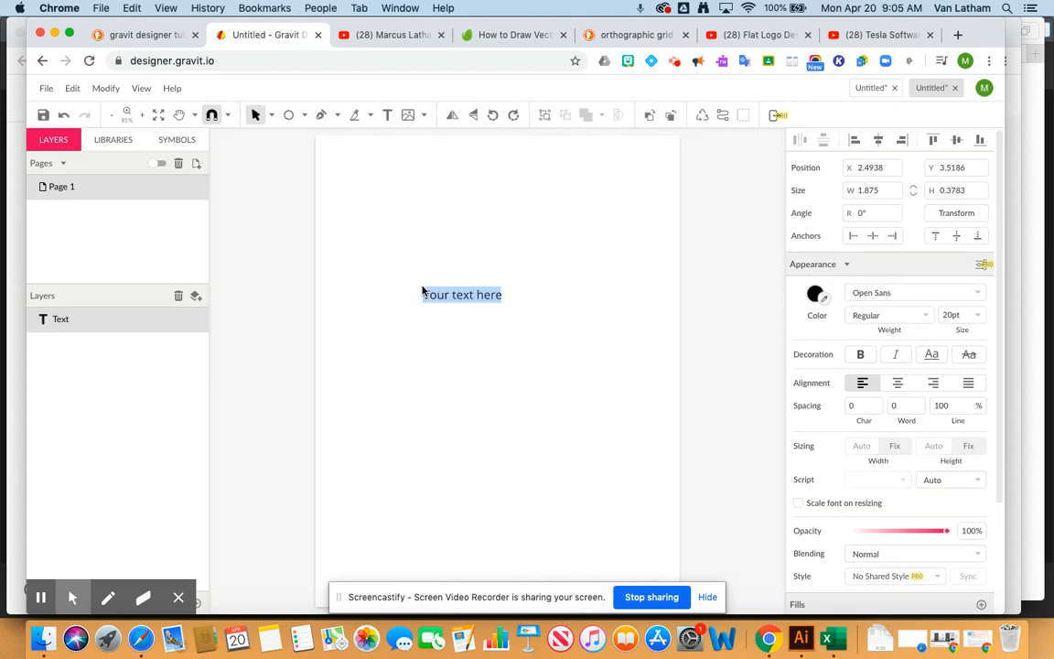
- Replace the placeholder text with CHS
type("CHS")
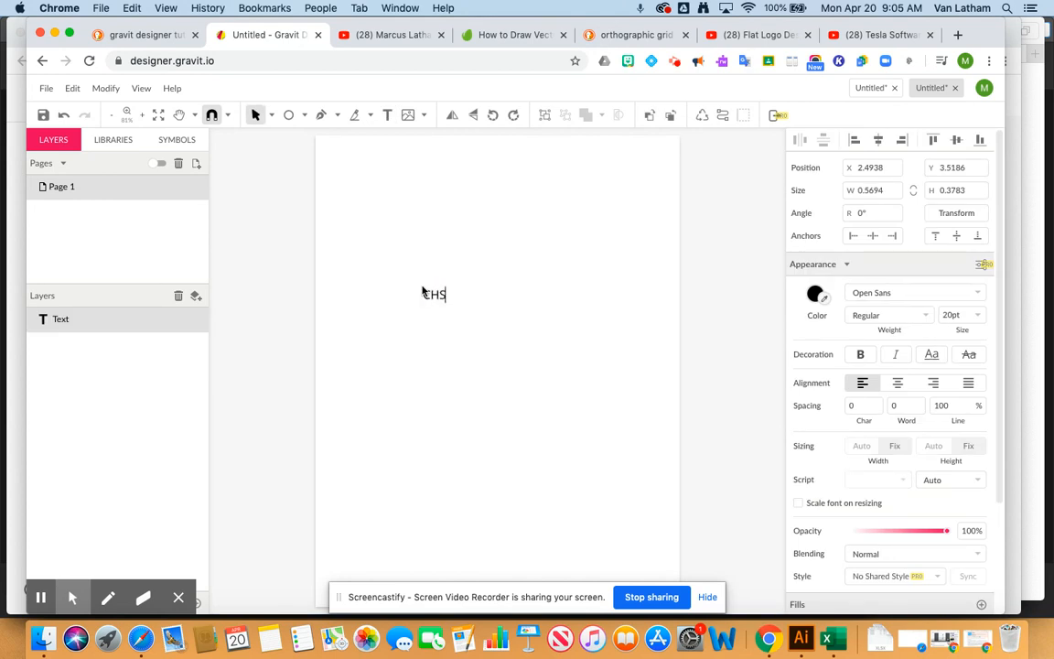
- Try to change the font to Poller One while the text is being edited without any letters selected
left_click(978, 294)
scroll(924, 422, "down", 5)
scroll(924, 423, "down", 10)
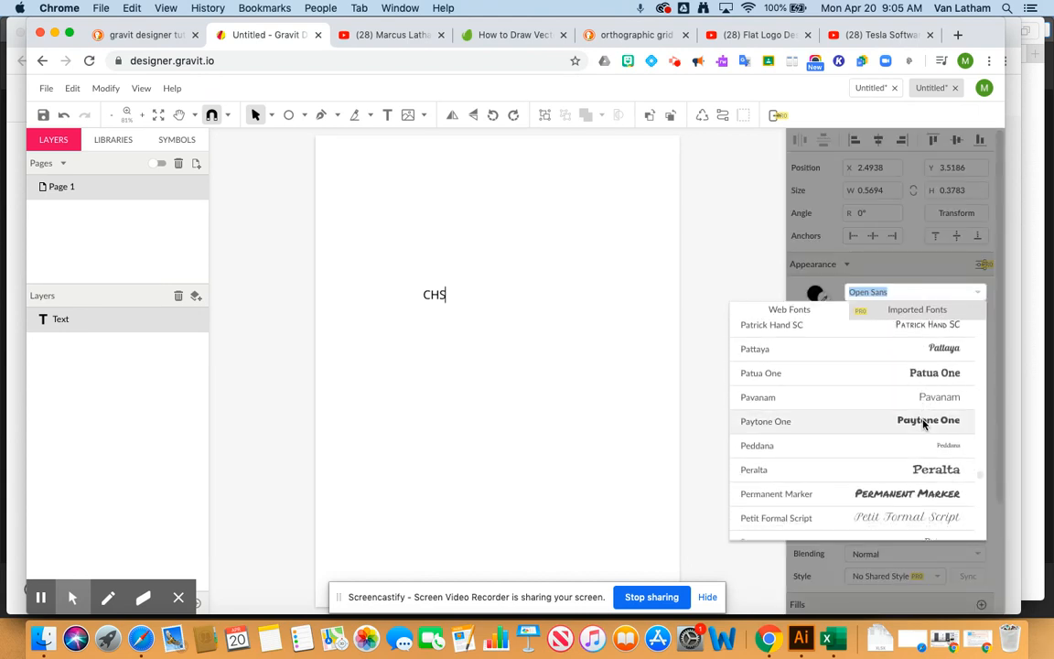
scroll(925, 423, "down", 8)
scroll(924, 426, "down", 4)
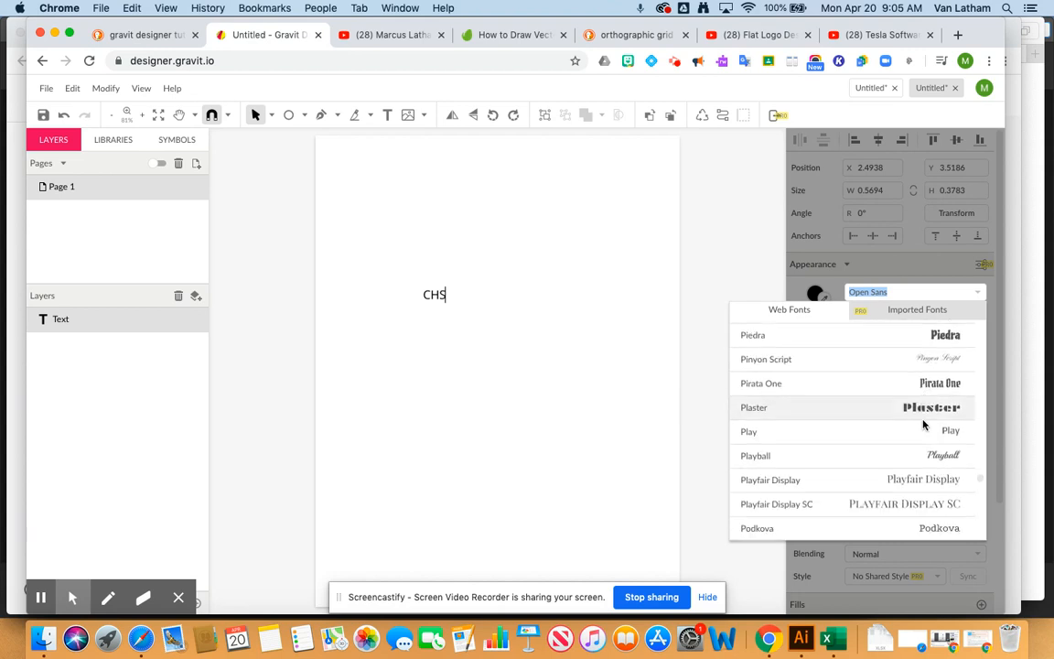
scroll(924, 426, "up", 4)
scroll(924, 425, "down", 6)
scroll(924, 423, "down", 2)
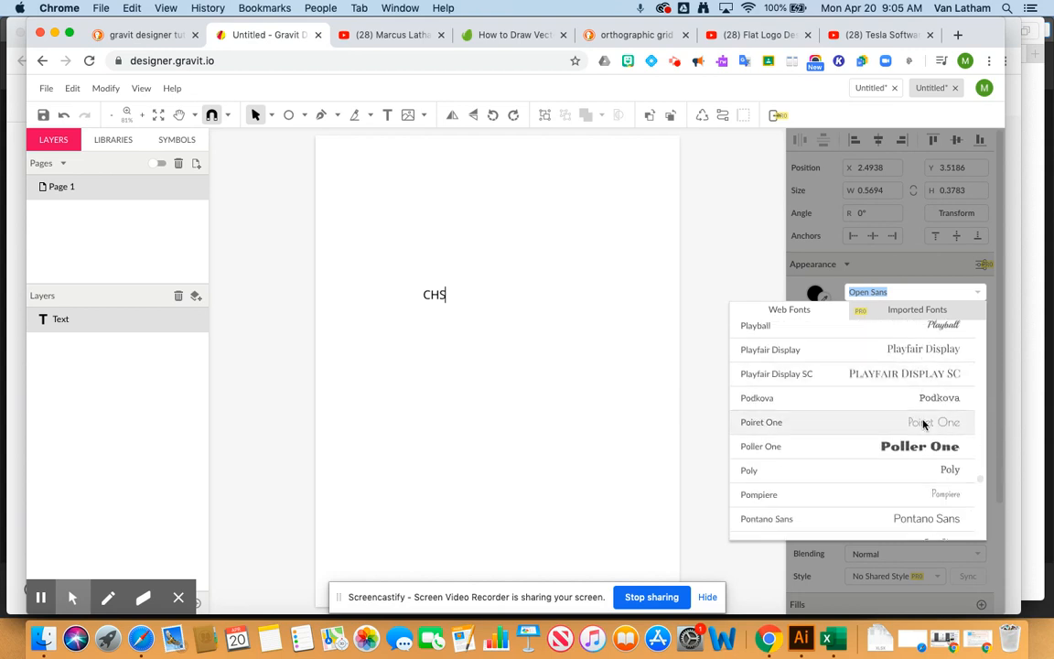
left_click(903, 450)
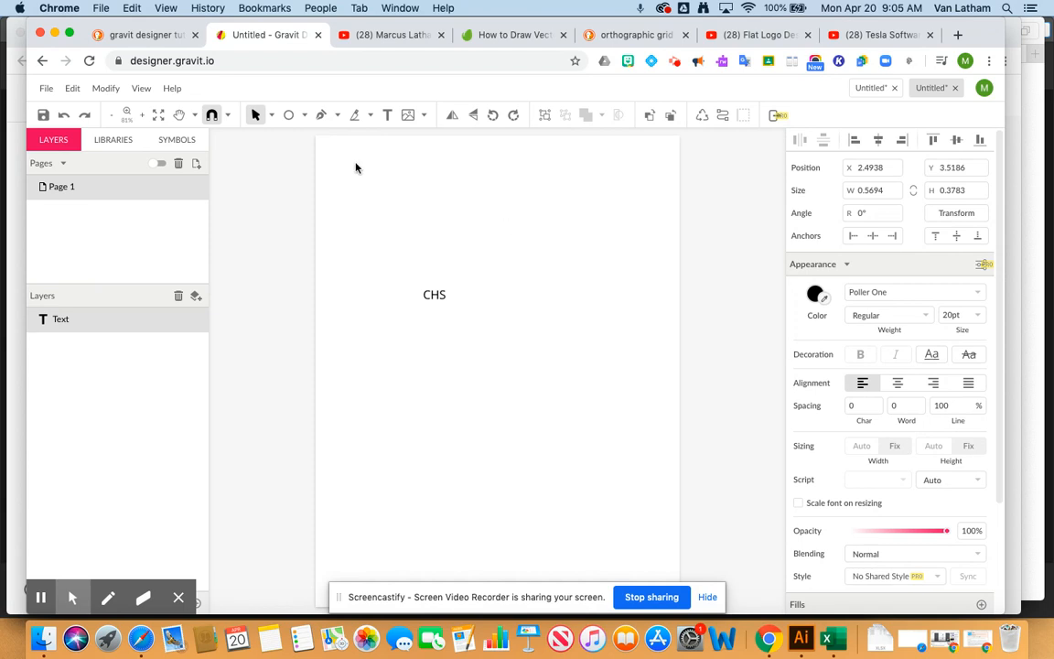
- Select the whole word CHS and apply the Poller One font to it
left_click(435, 297)
double_click(435, 297)
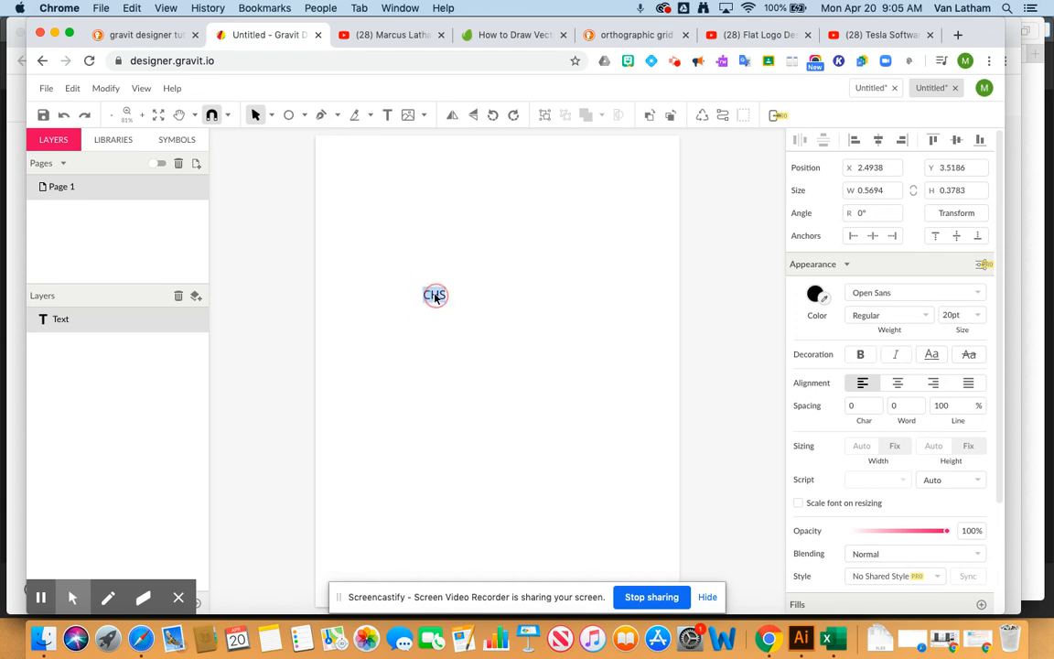
left_click(978, 294)
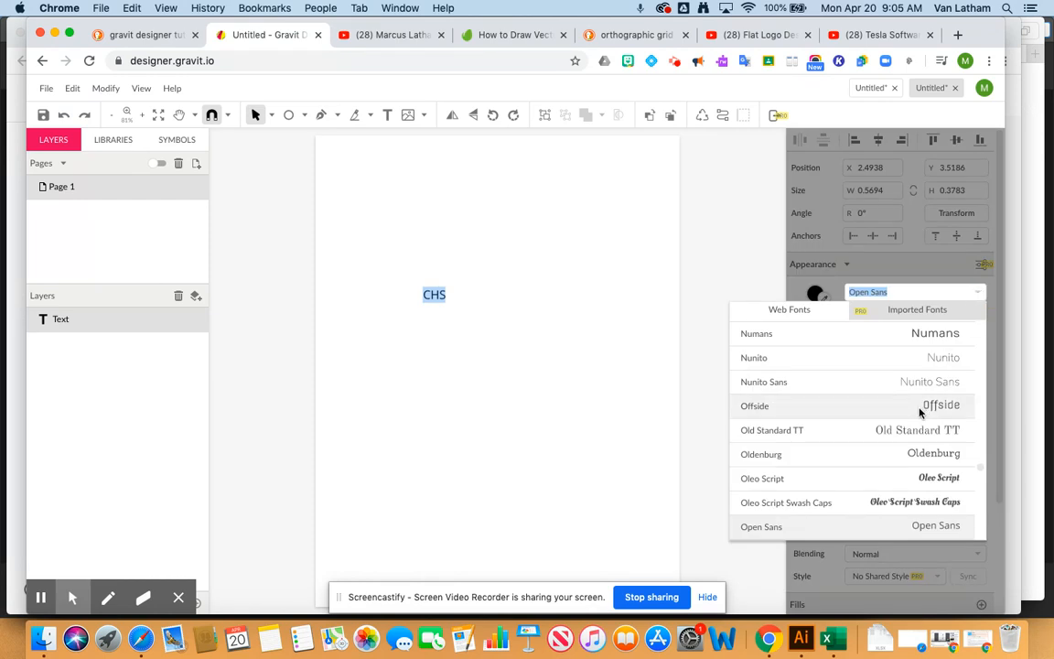
scroll(907, 429, "down", 10)
scroll(913, 428, "down", 5)
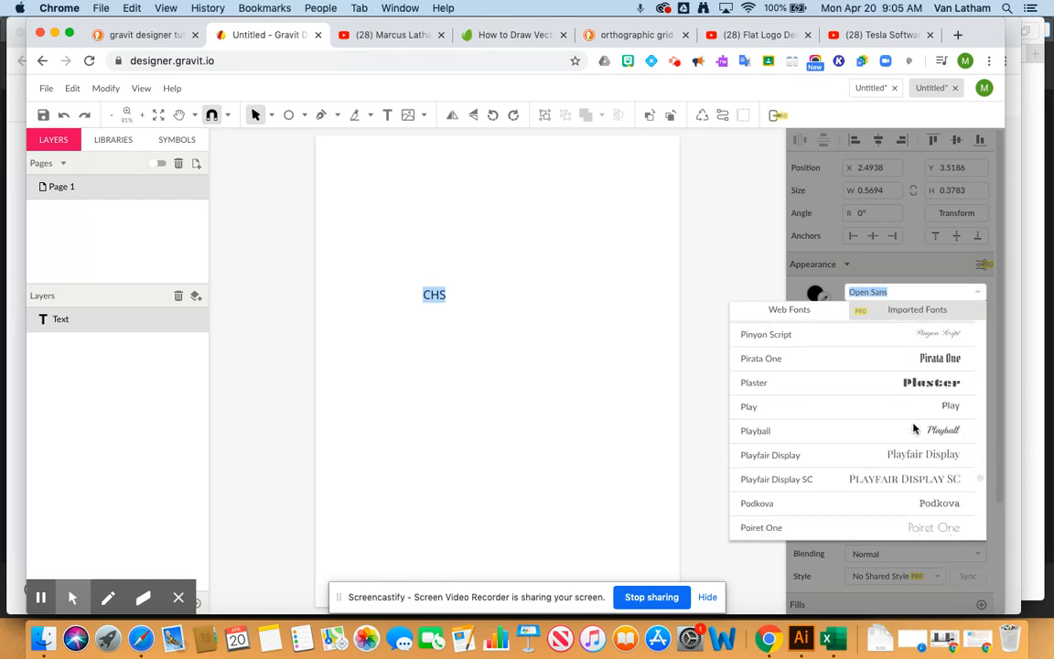
left_click(914, 423)
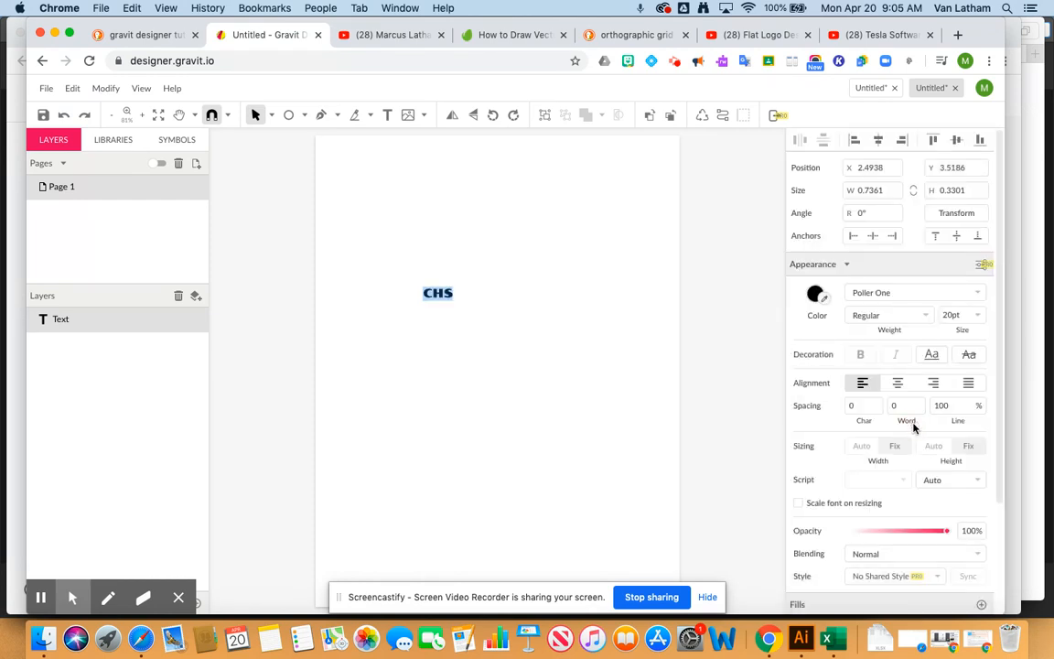
- Set the font size of the CHS text to 140 pt
left_click(939, 316)
type("140")
key("Return")
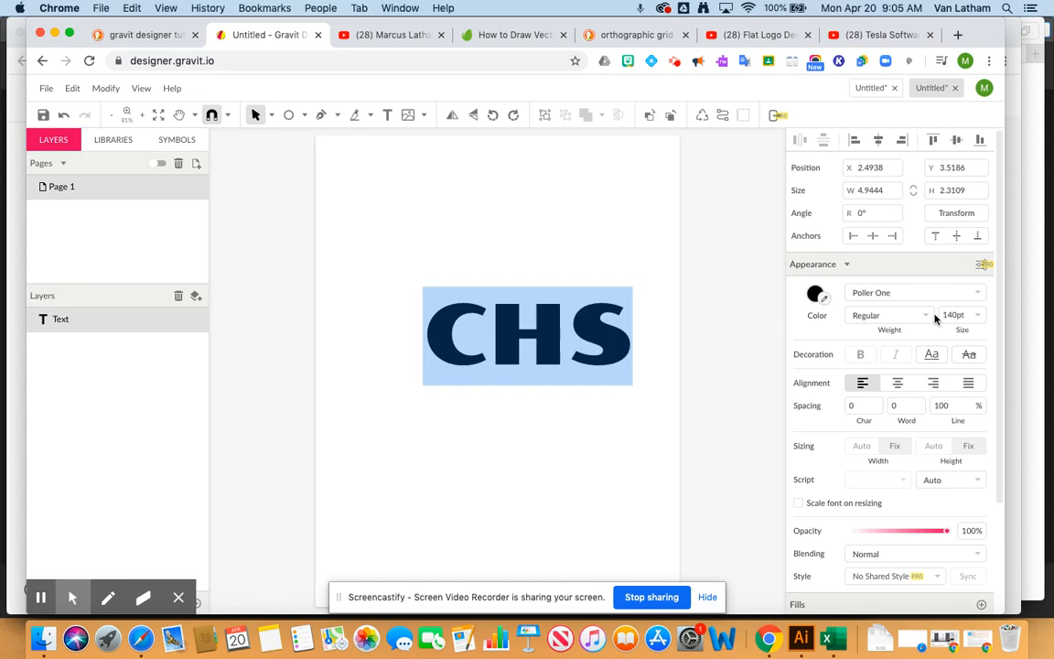
- Leave text editing so that the whole CHS text is selected as one object
double_click(524, 352)
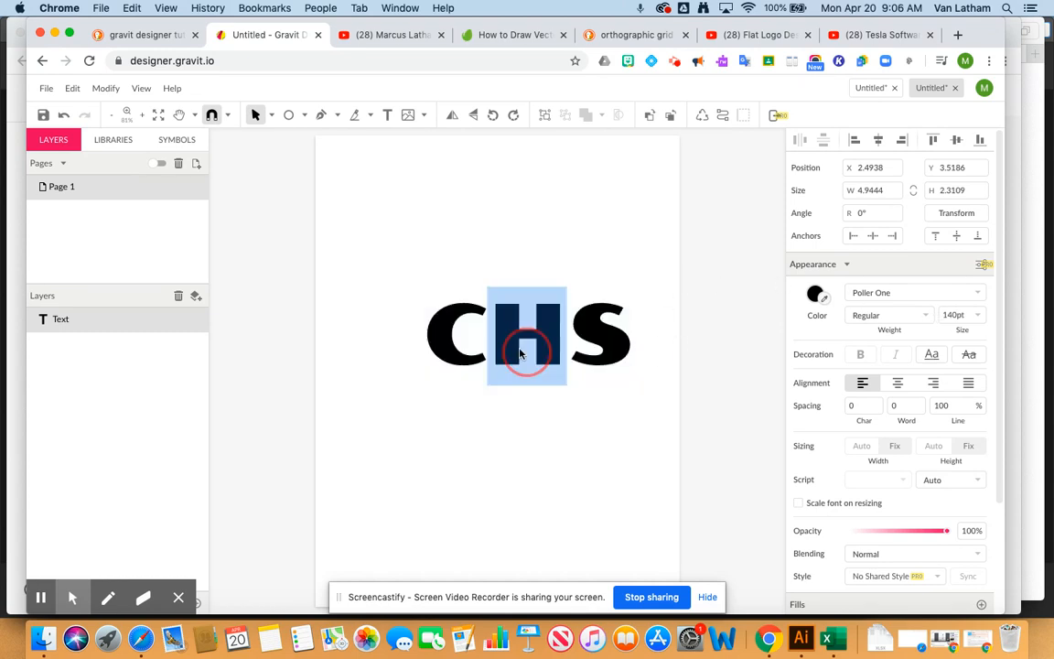
left_click(560, 350)
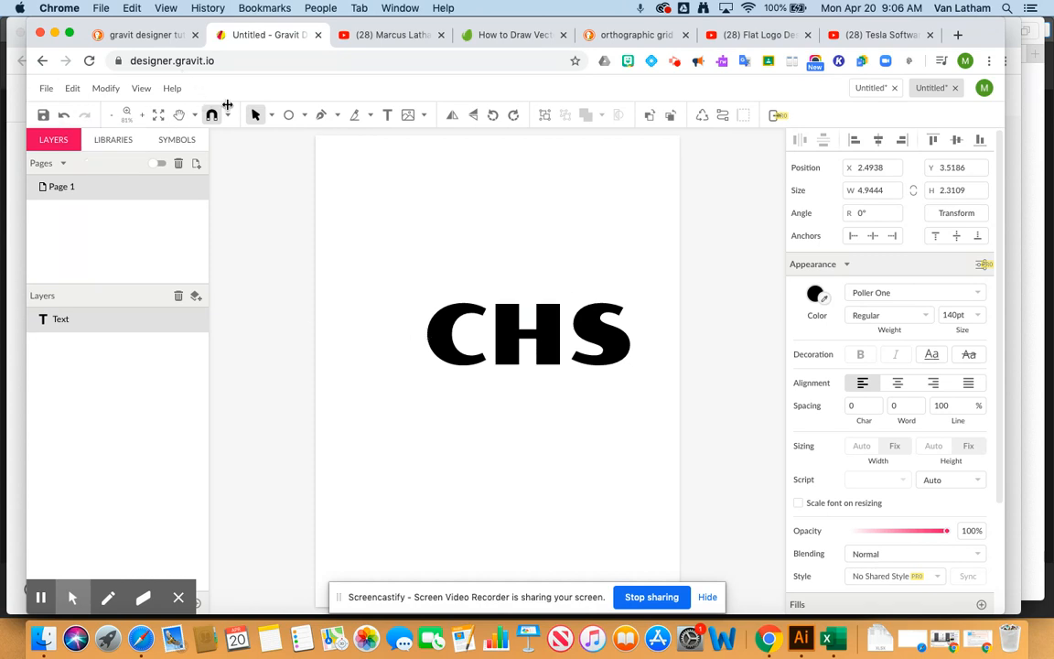
left_click(487, 351)
key("Escape")
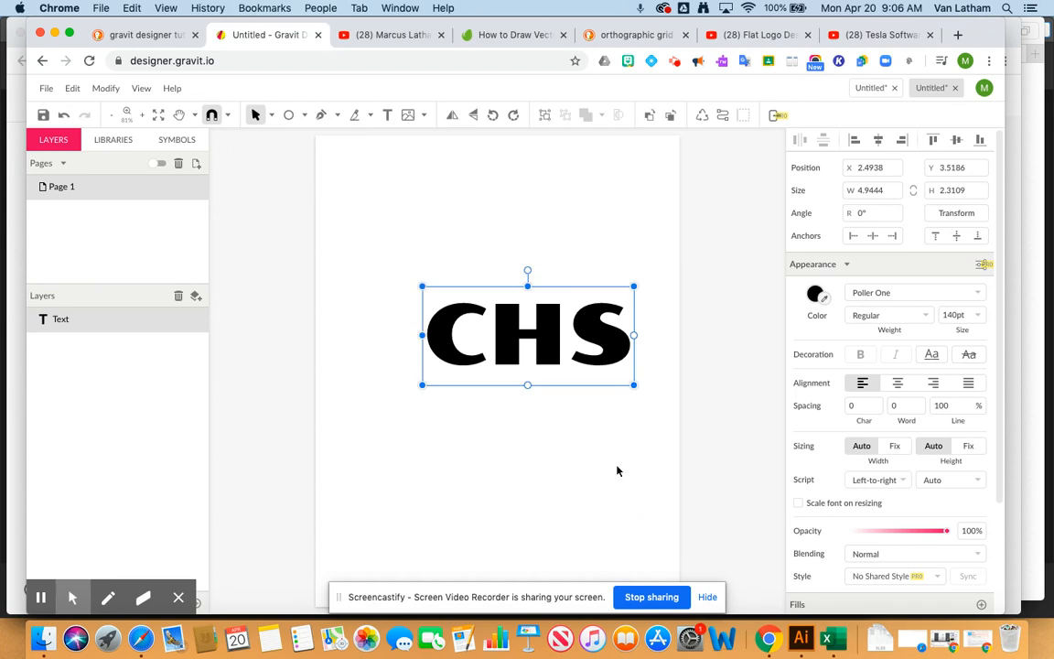
- Set the CHS text's character spacing to 0.25 and move it across the page to about X 1.53, Y 3.40
left_click(848, 407)
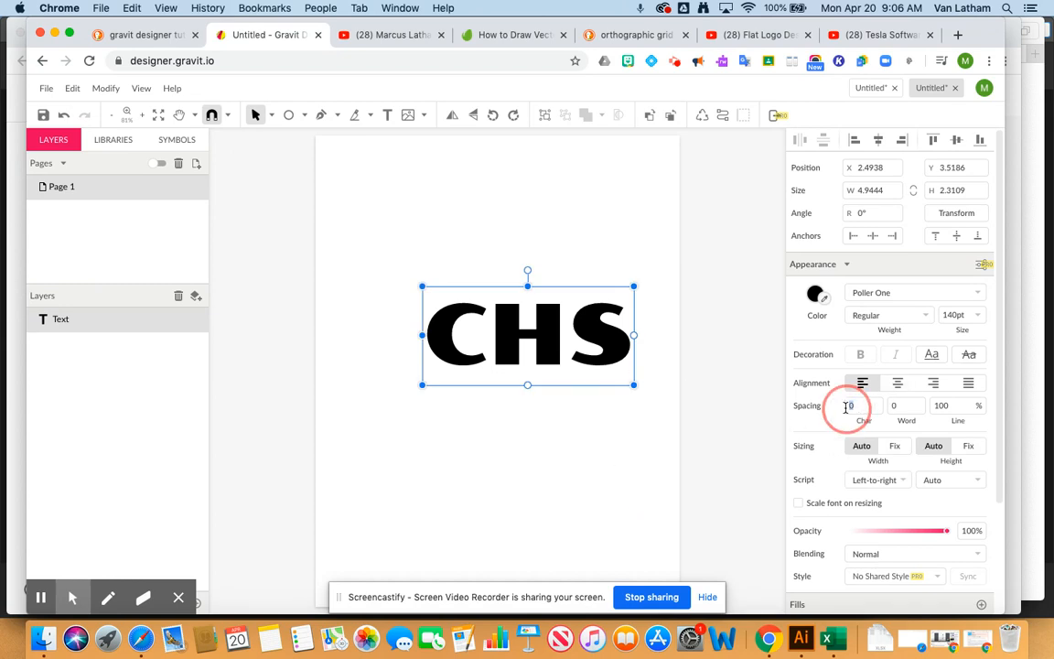
key("Tab")
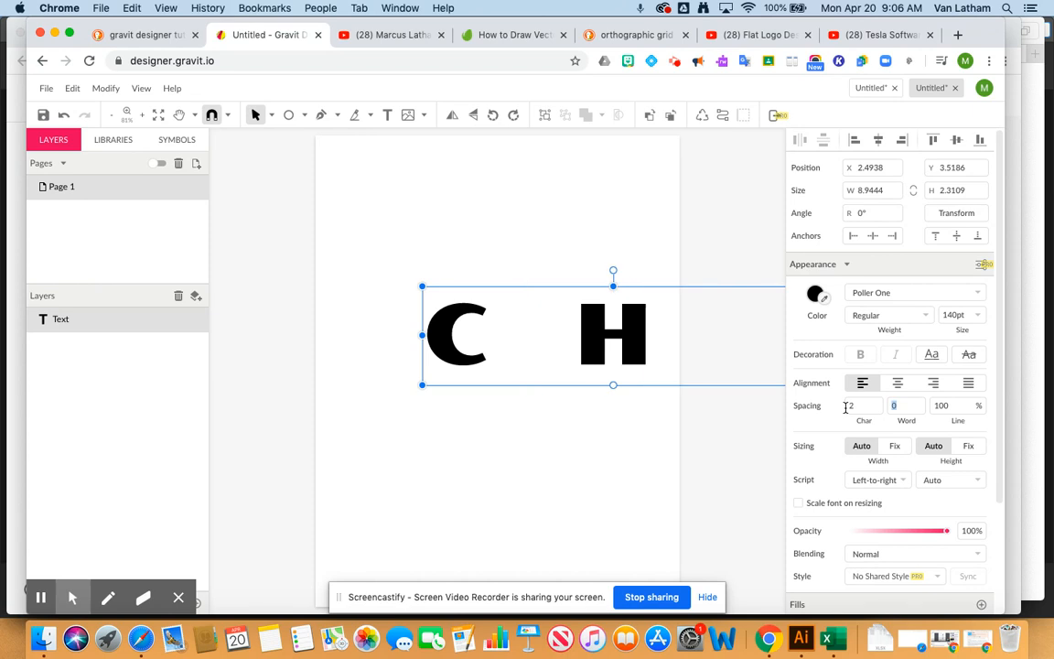
left_click(848, 405)
key("Return")
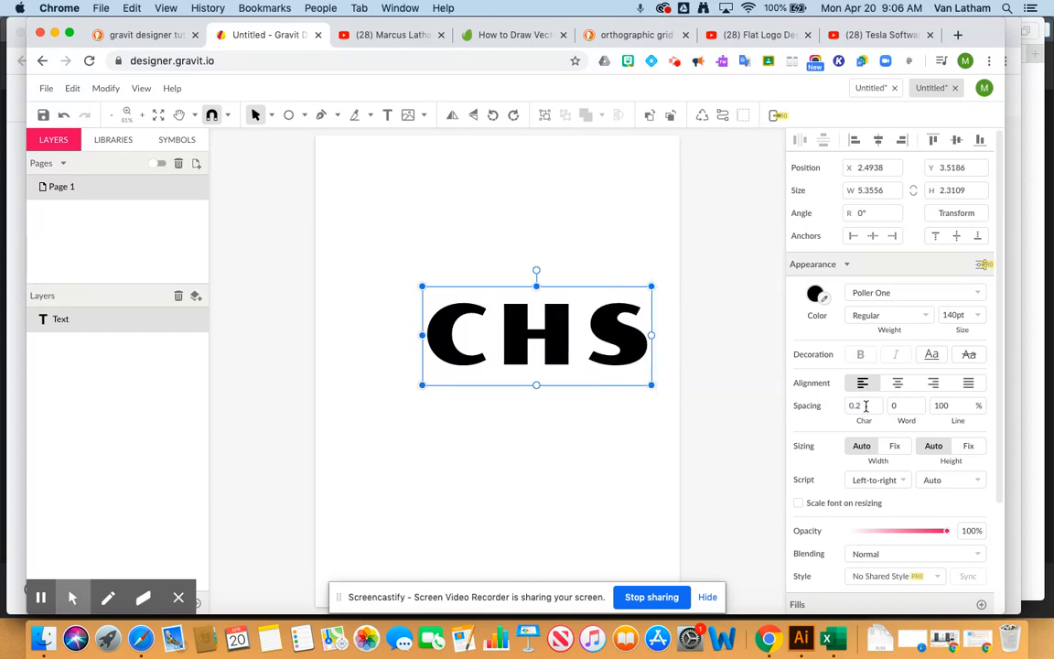
type("5")
key("Tab")
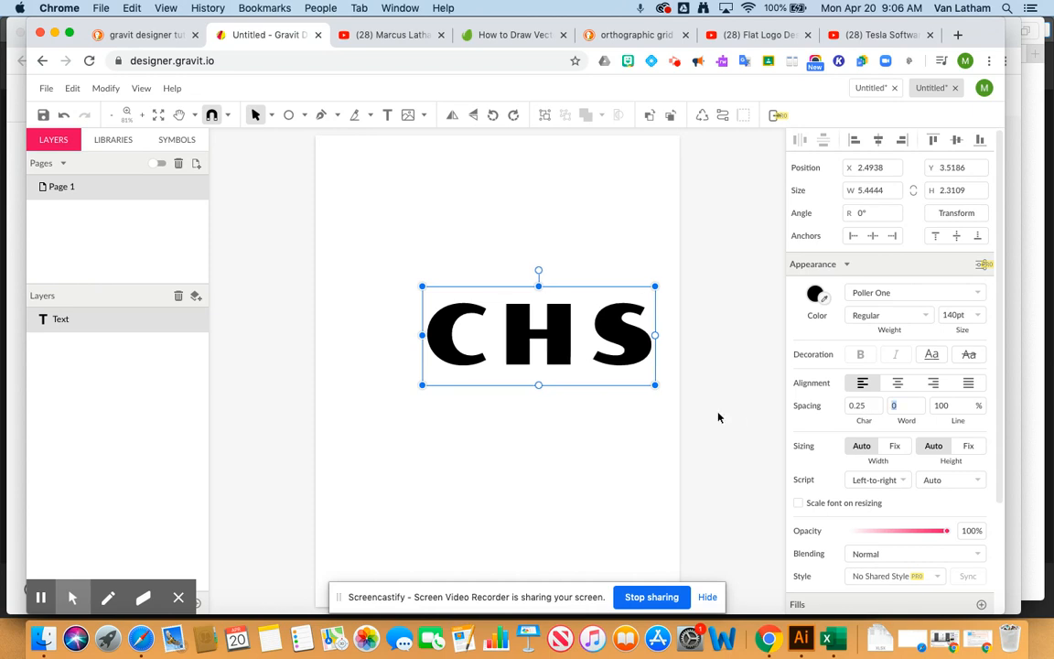
left_click_drag(547, 341, 514, 340)
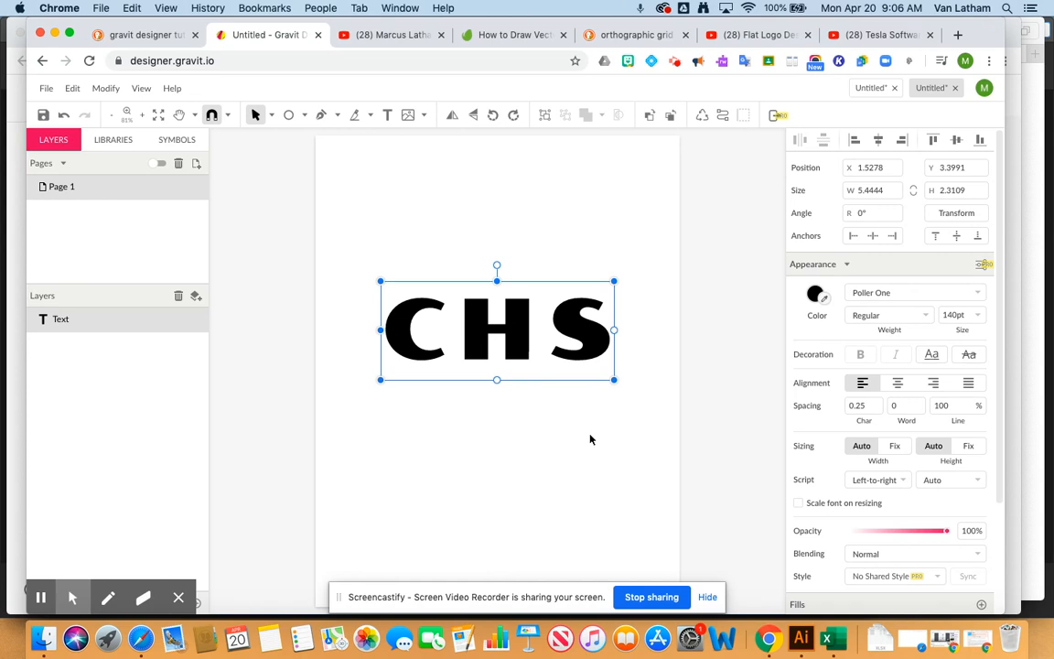
key("super+2")
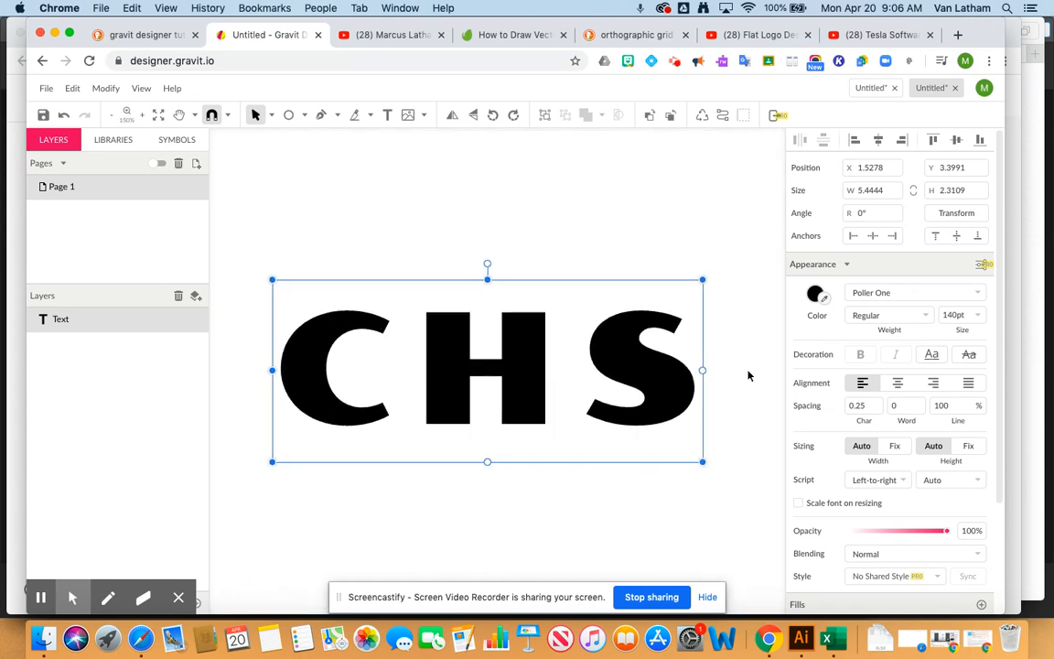
left_click(814, 295)
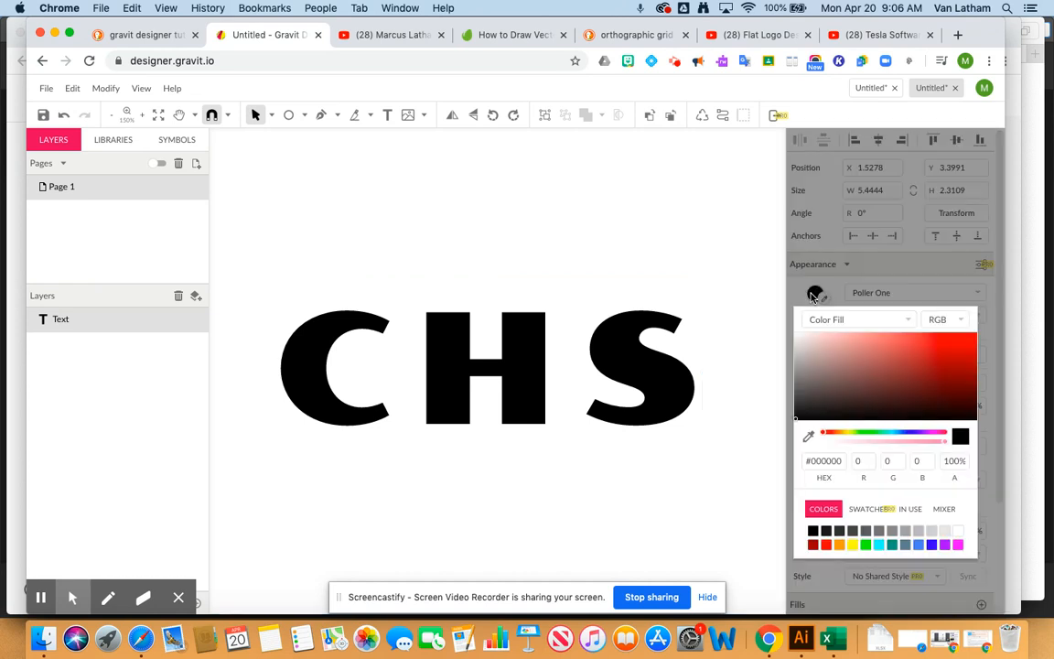
left_click(857, 320)
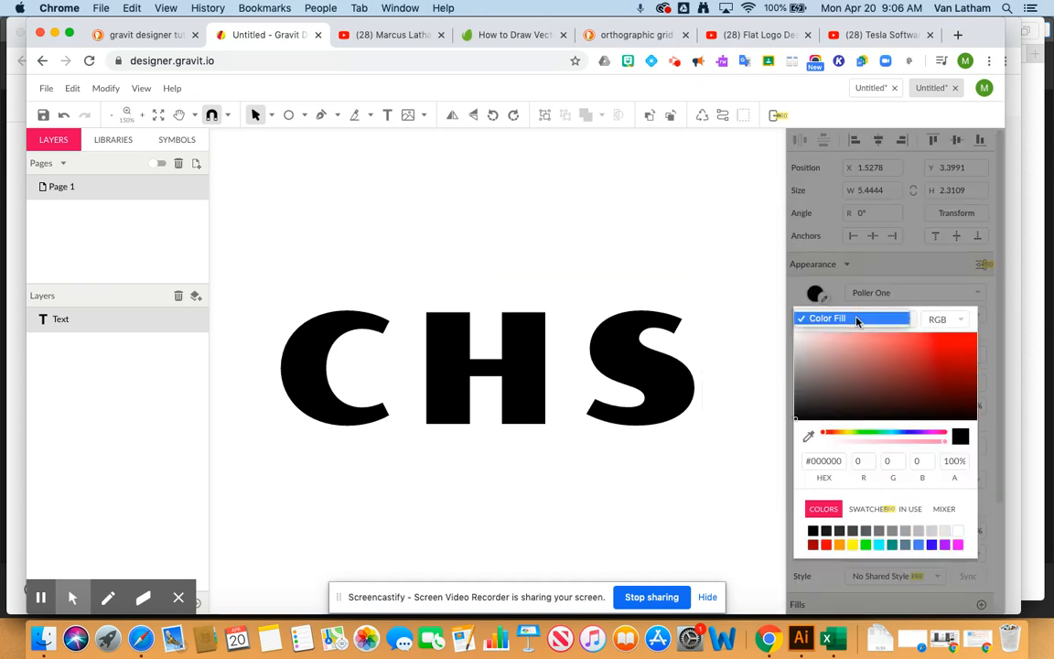
left_click(906, 320)
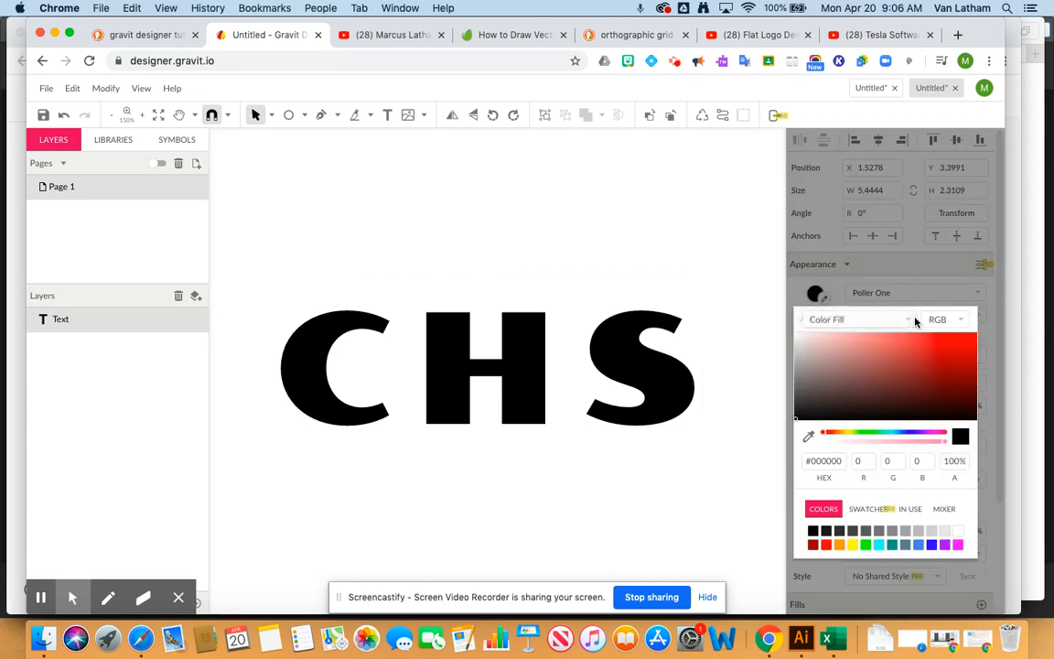
left_click(996, 416)
- Add a linear gradient fill to the CHS text, with a red #F22020 colour stop near the middle
scroll(930, 532, "down", 3)
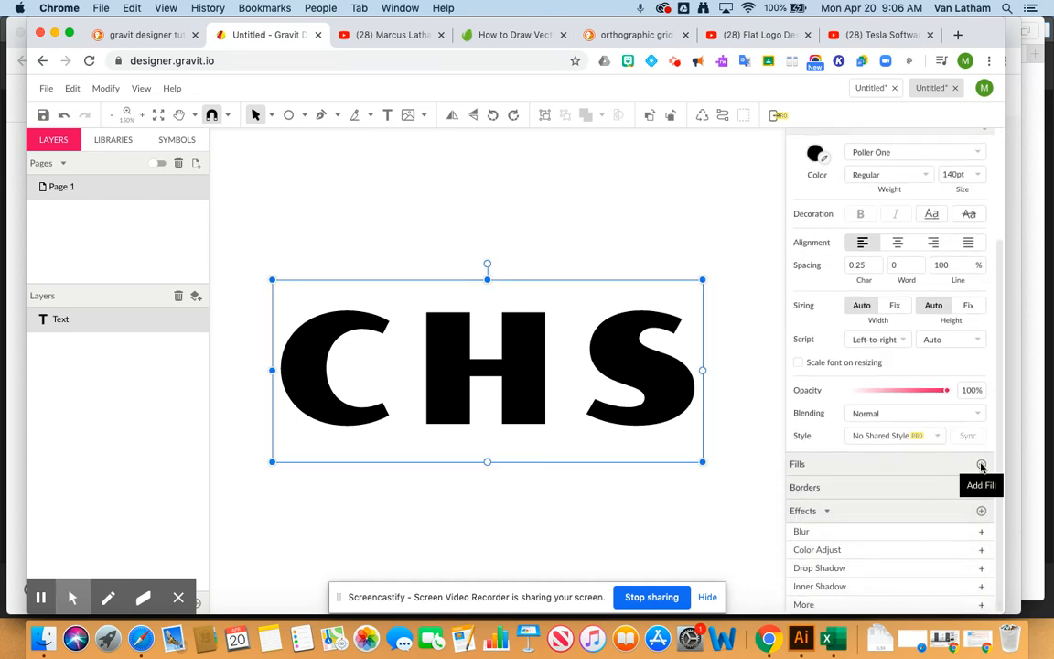
left_click(981, 467)
left_click(801, 490)
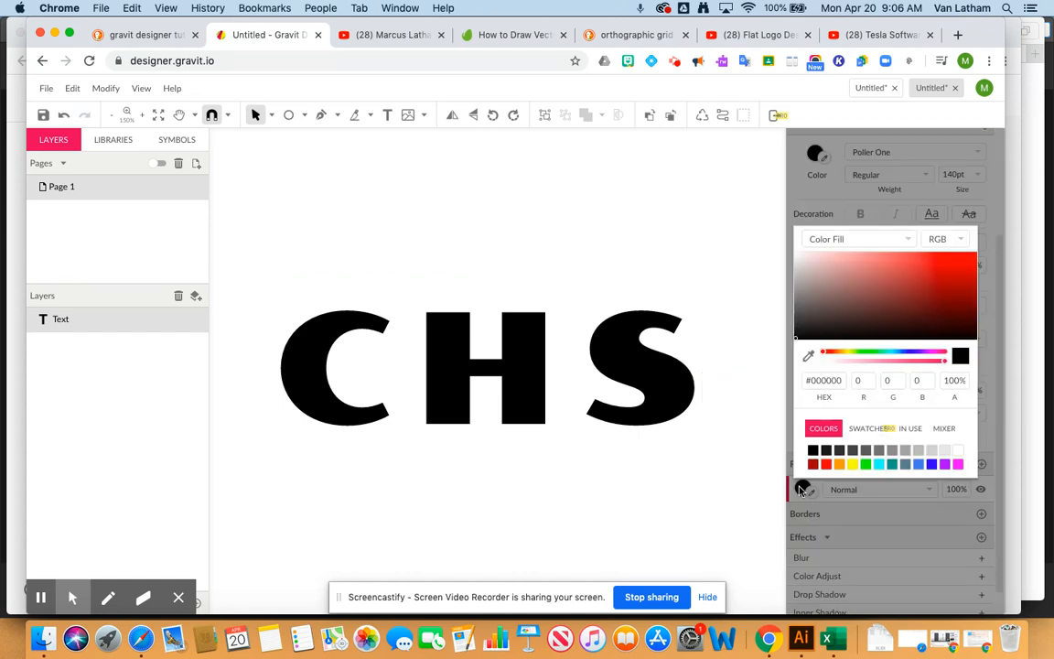
left_click(847, 239)
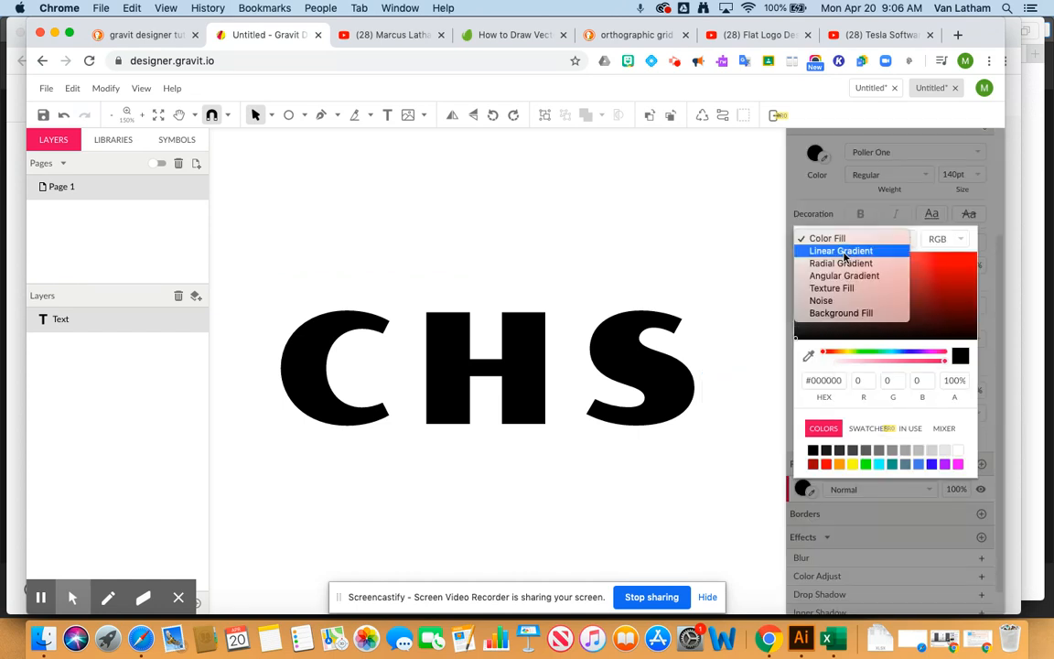
left_click(844, 252)
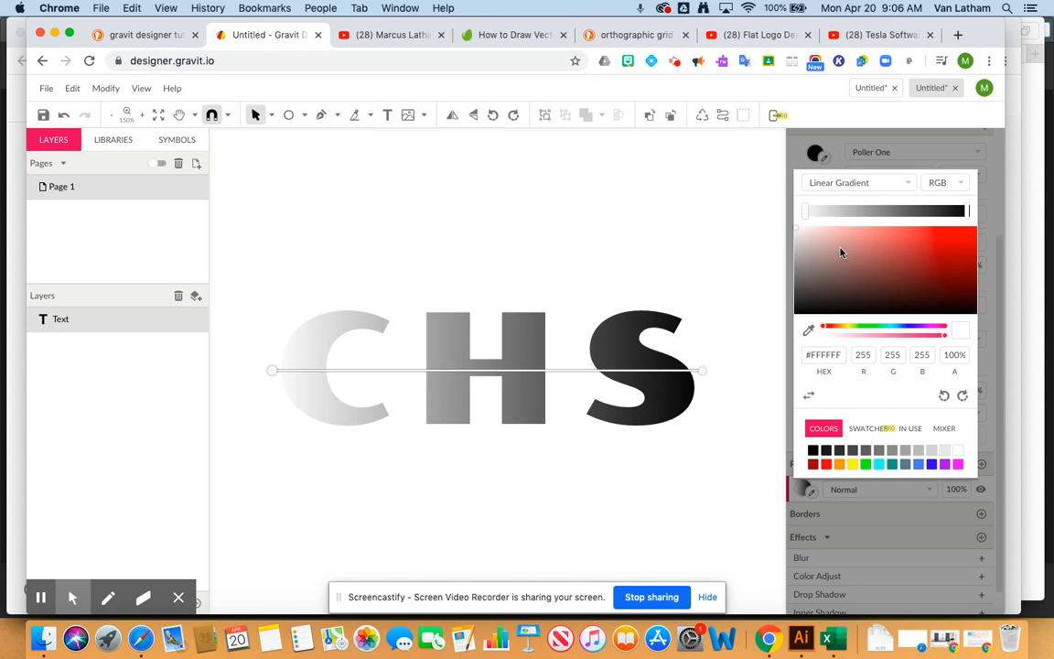
left_click(885, 213)
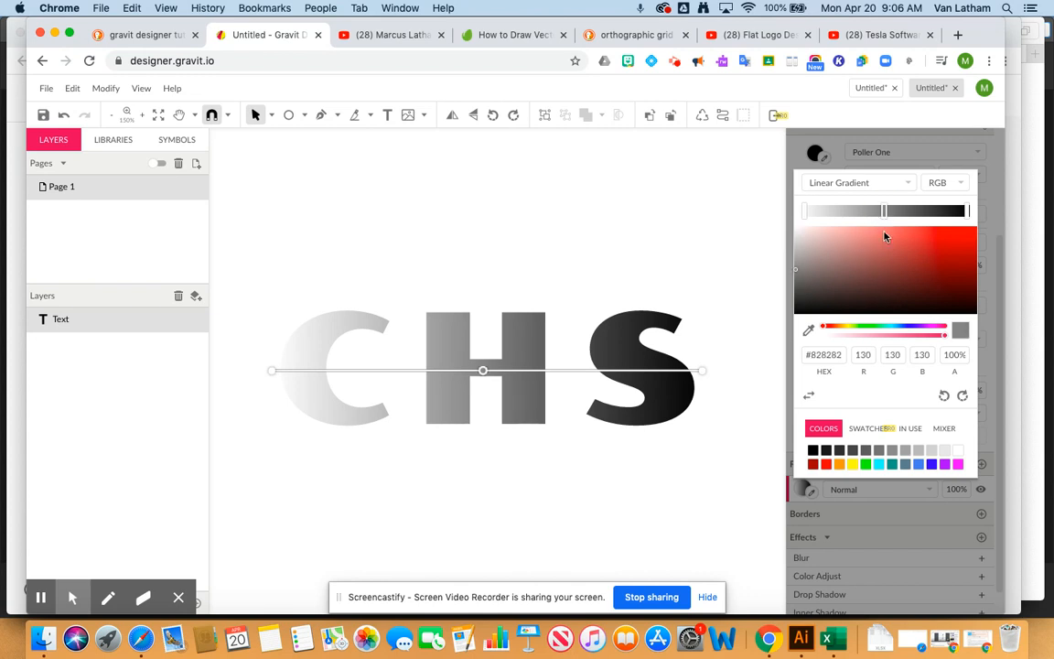
left_click(953, 232)
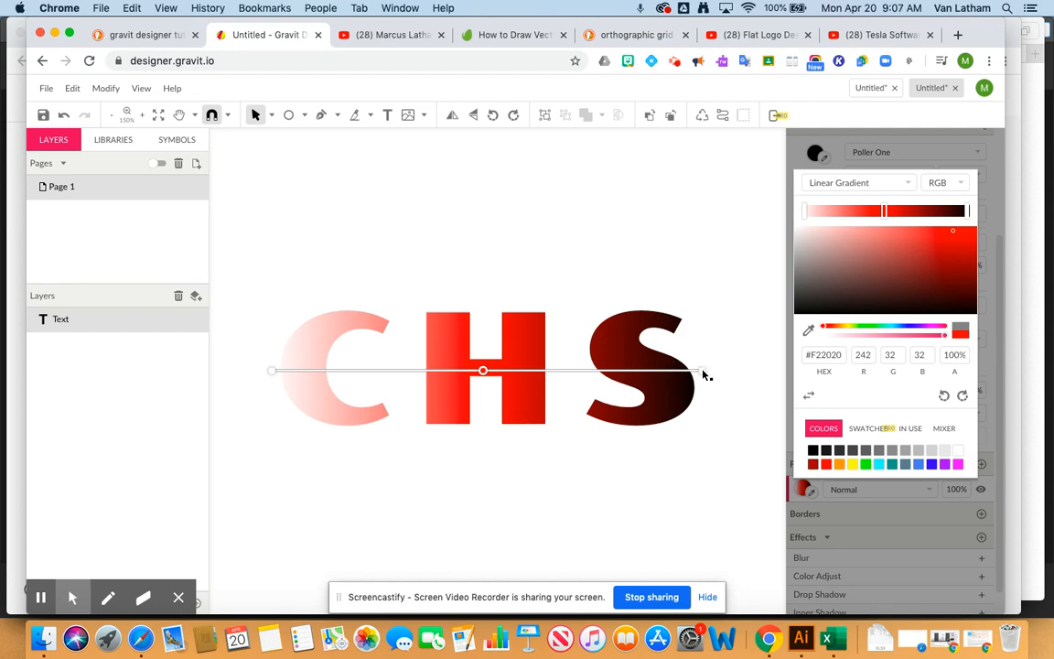
- Turn the gradient vertical, from white just below the letters' tops to black at their bases, and shift the red stop downward
left_click_drag(272, 372, 479, 310)
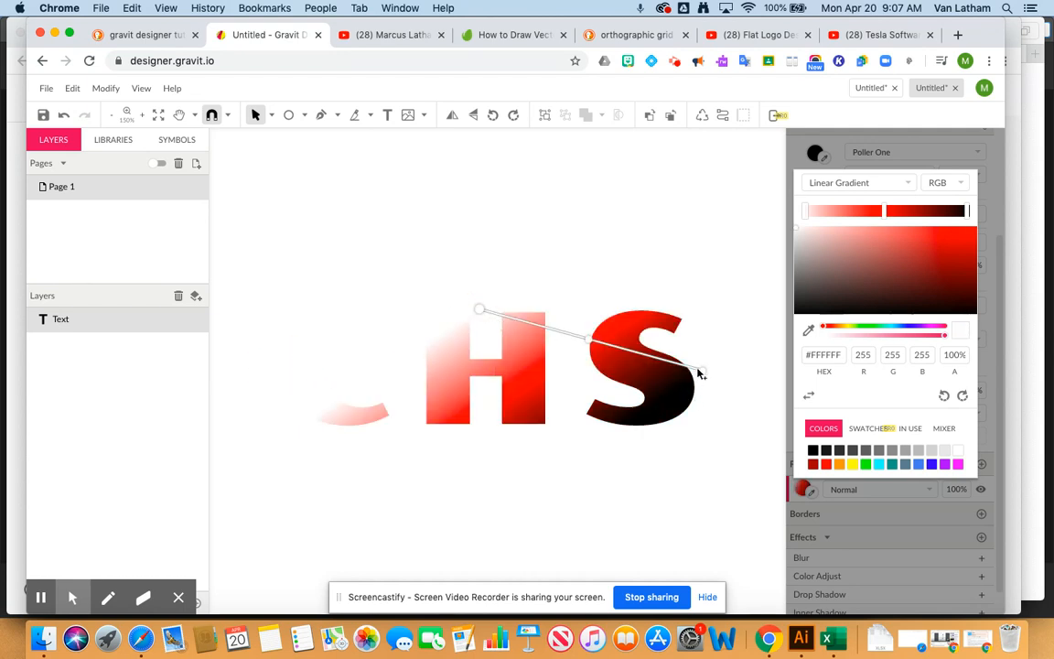
left_click_drag(701, 373, 480, 426)
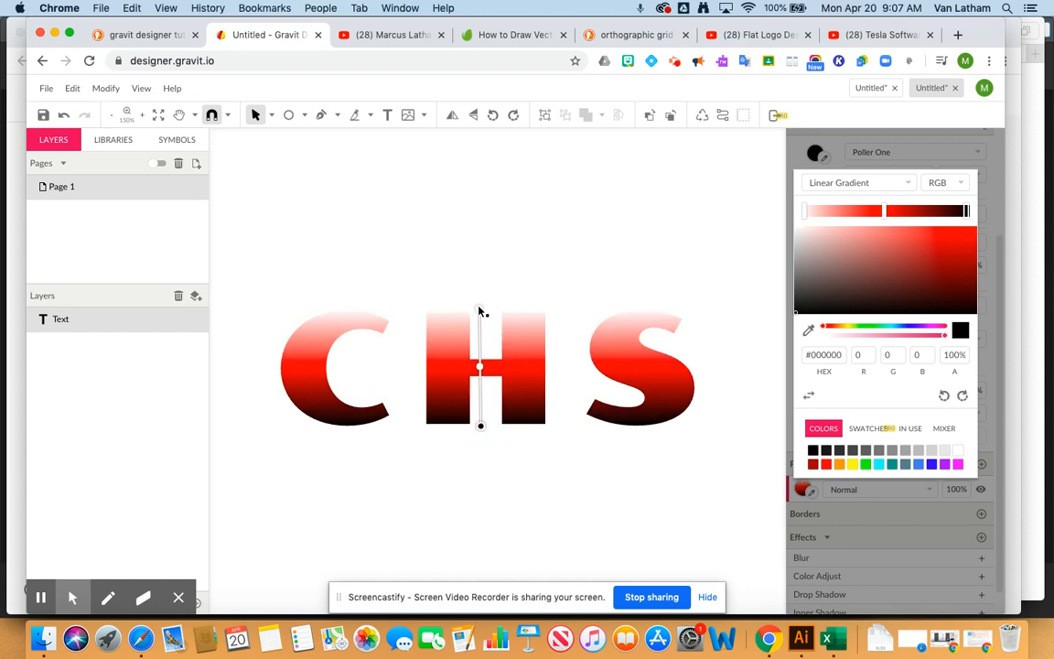
left_click_drag(479, 312, 480, 320)
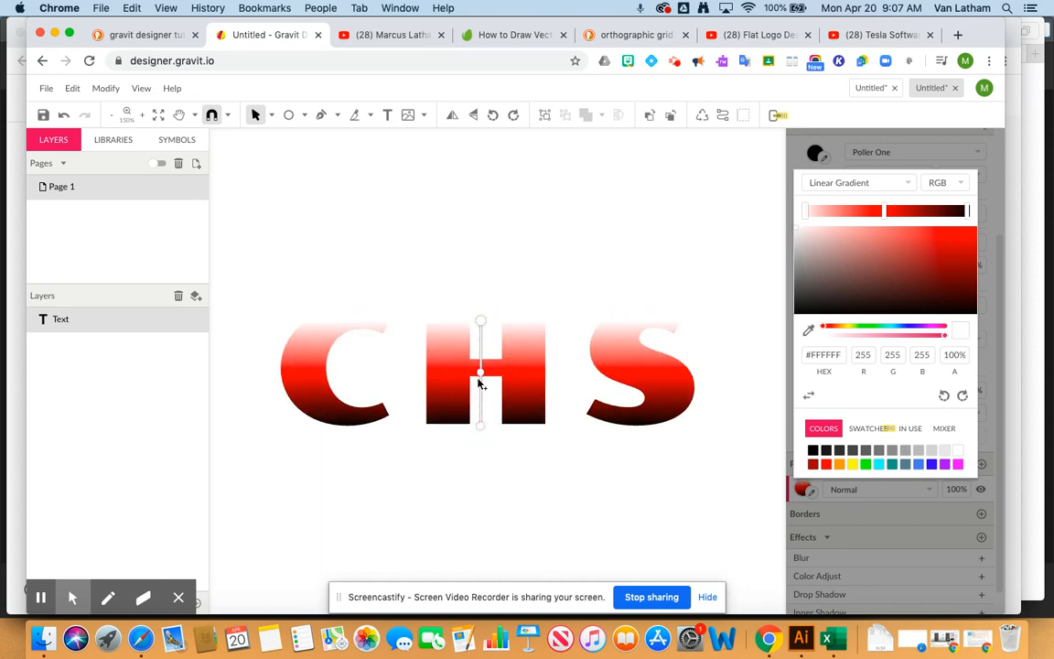
left_click_drag(482, 375, 483, 392)
left_click(668, 487)
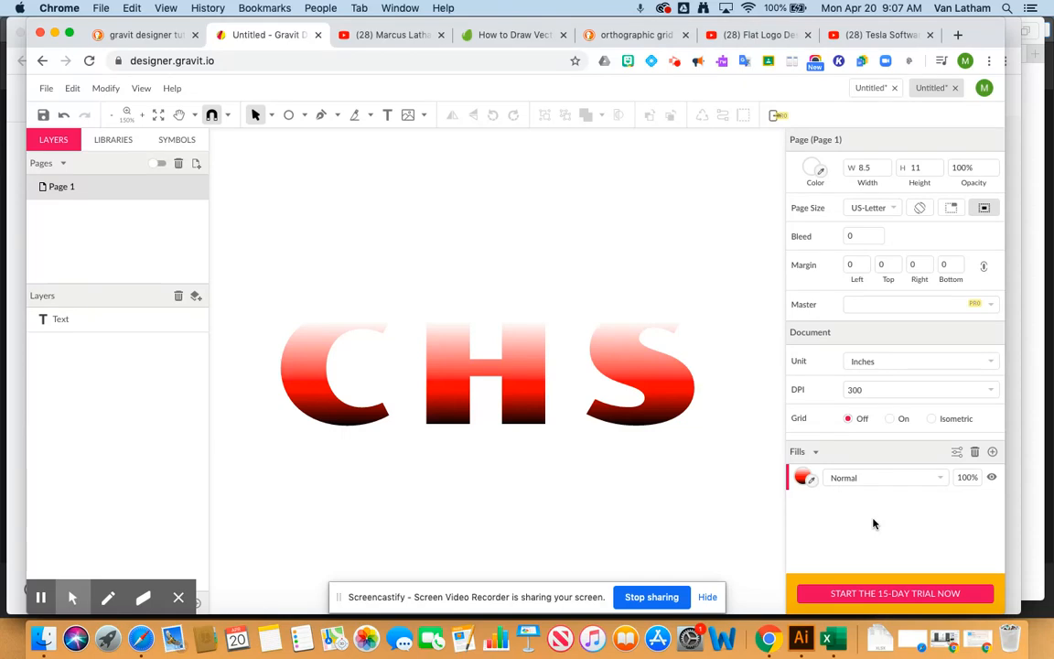
- Add a black border to the CHS text and set its width to 6 pt
left_click(630, 404)
scroll(875, 478, "down", 5)
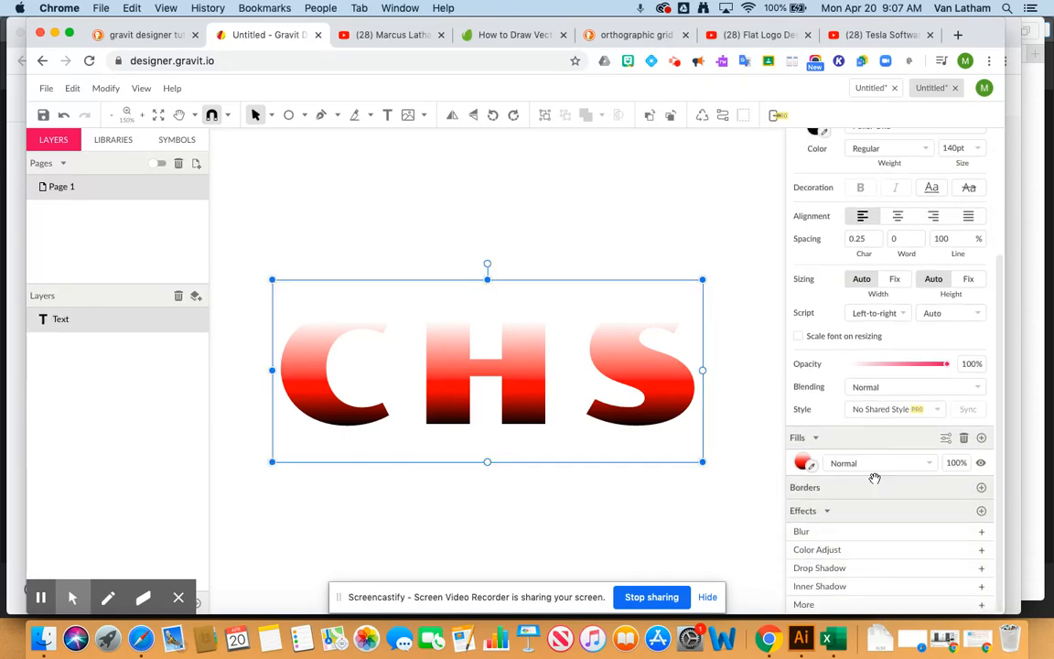
left_click(981, 488)
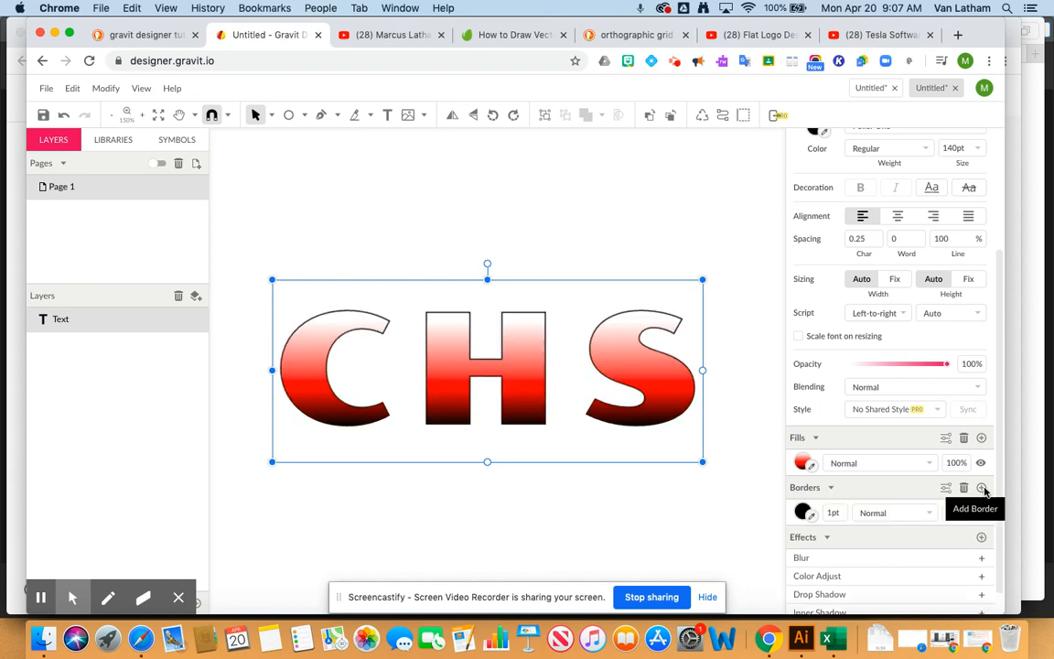
left_click(803, 513)
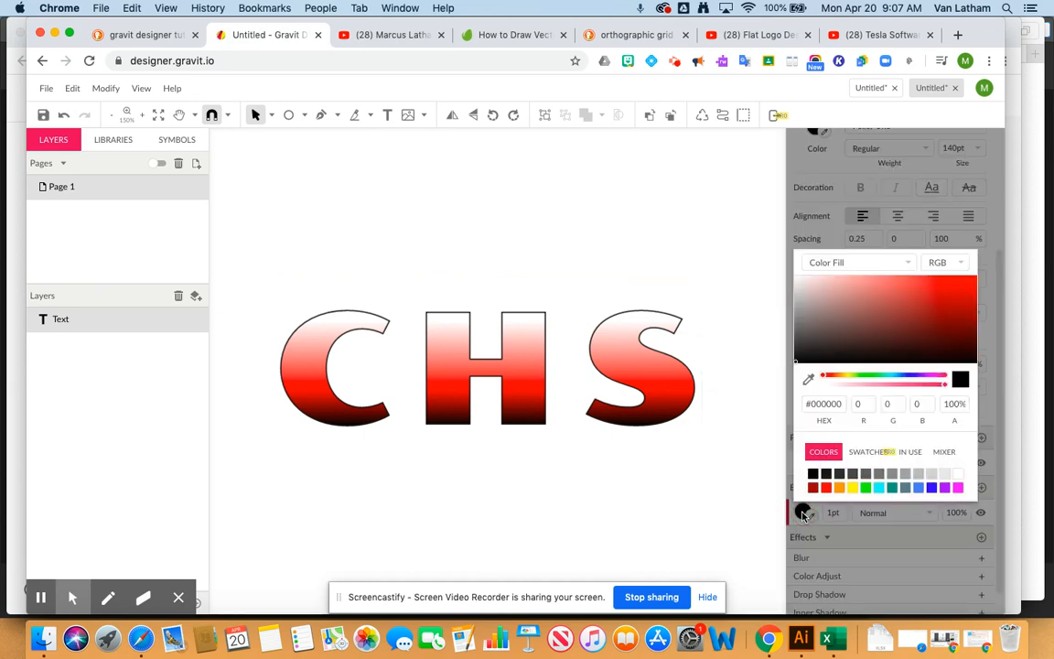
left_click(804, 512)
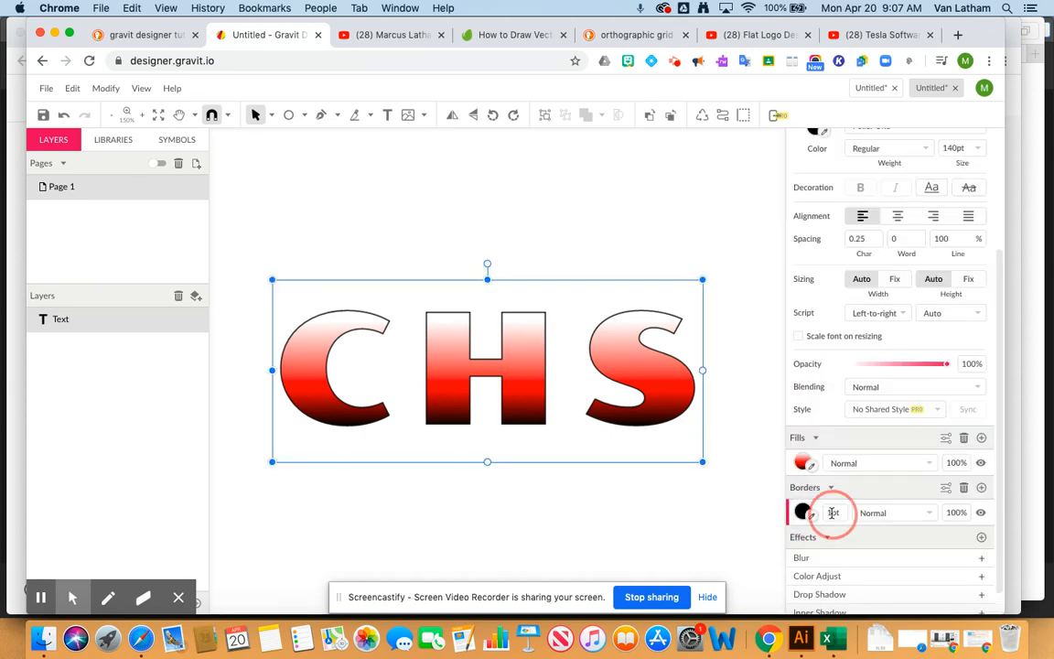
left_click(831, 514)
type("6")
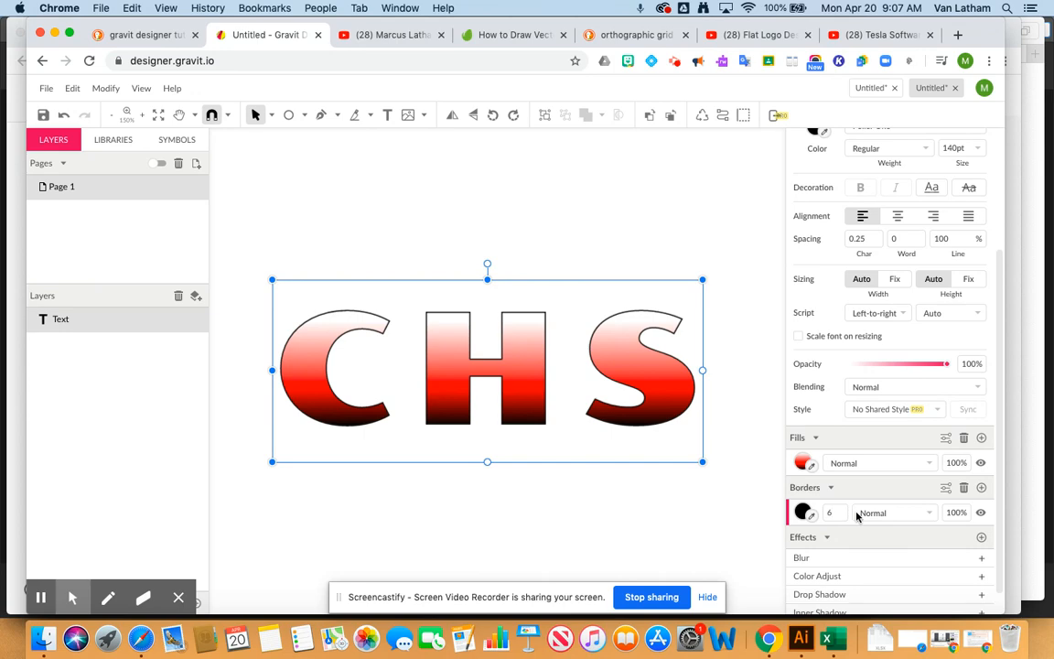
key("Return")
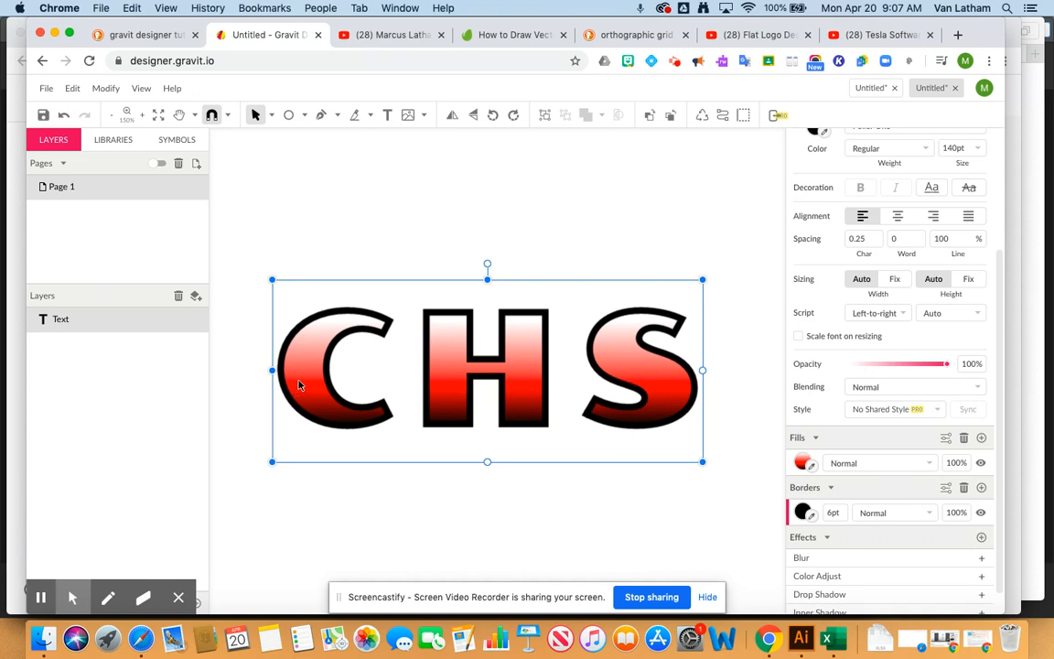
- Position the 6 pt border on the outside of the letters
left_click(945, 491)
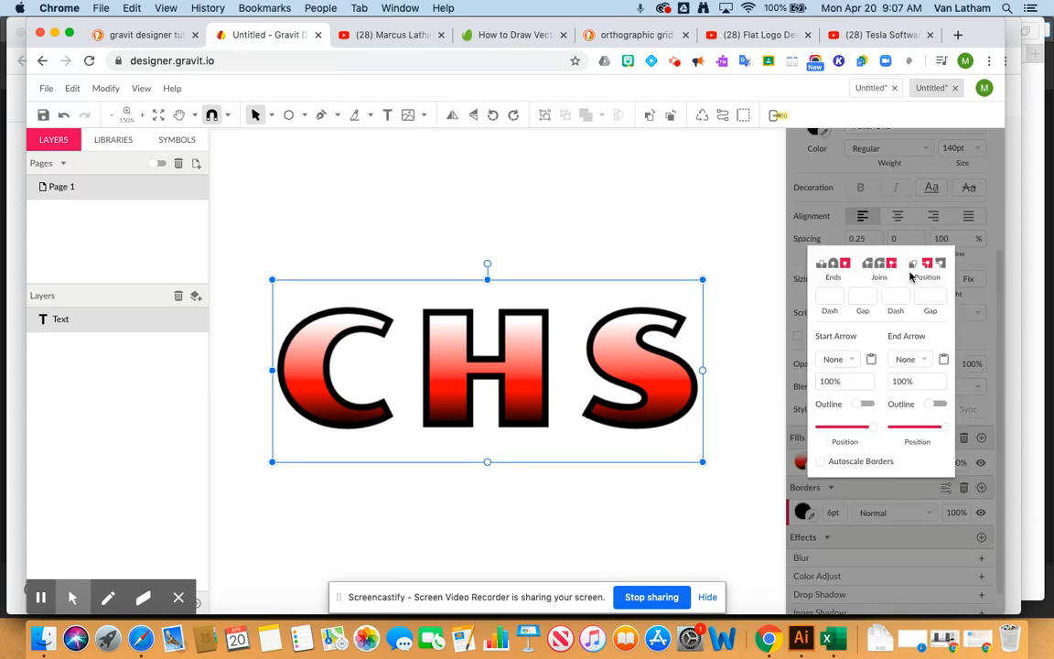
left_click(940, 265)
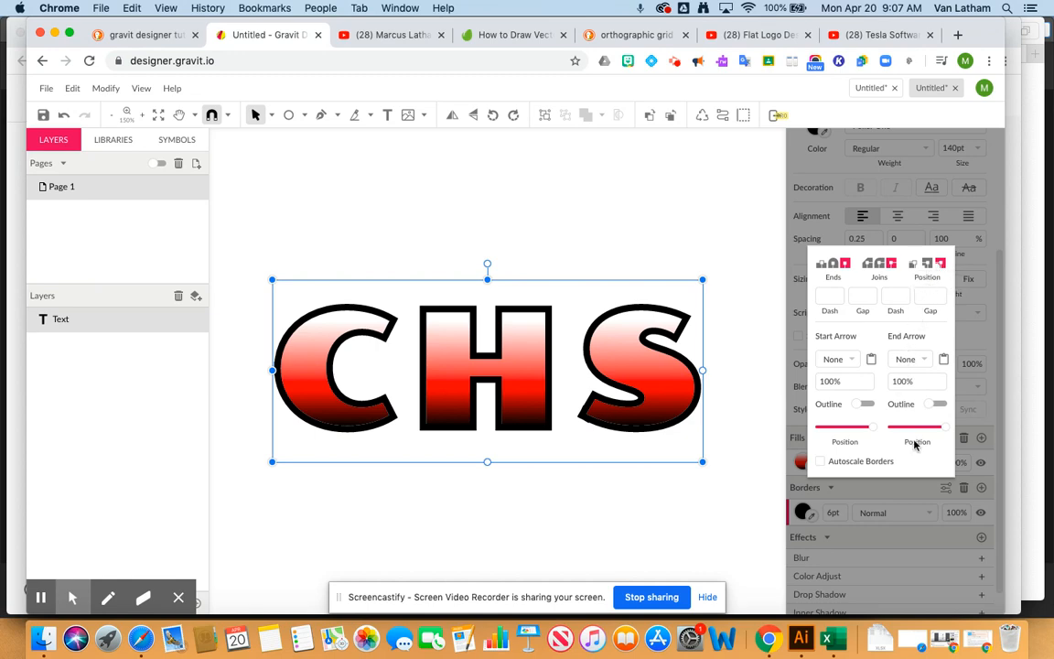
left_click(913, 535)
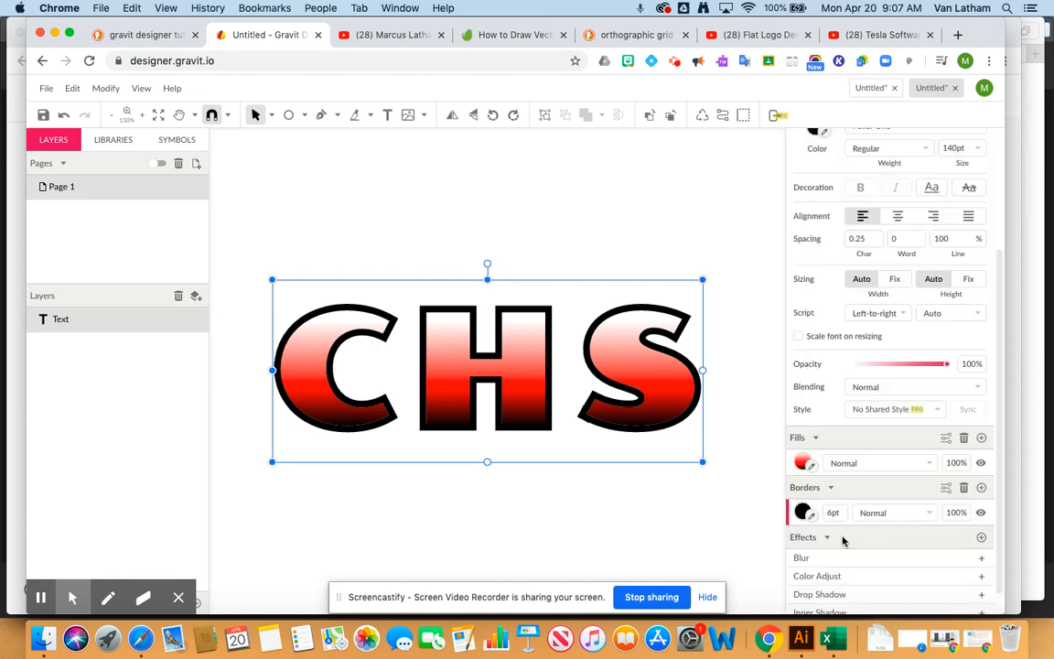
- Change the border from a solid colour to a linear gradient and make its starting stop light yellow #FFFF71
left_click(804, 513)
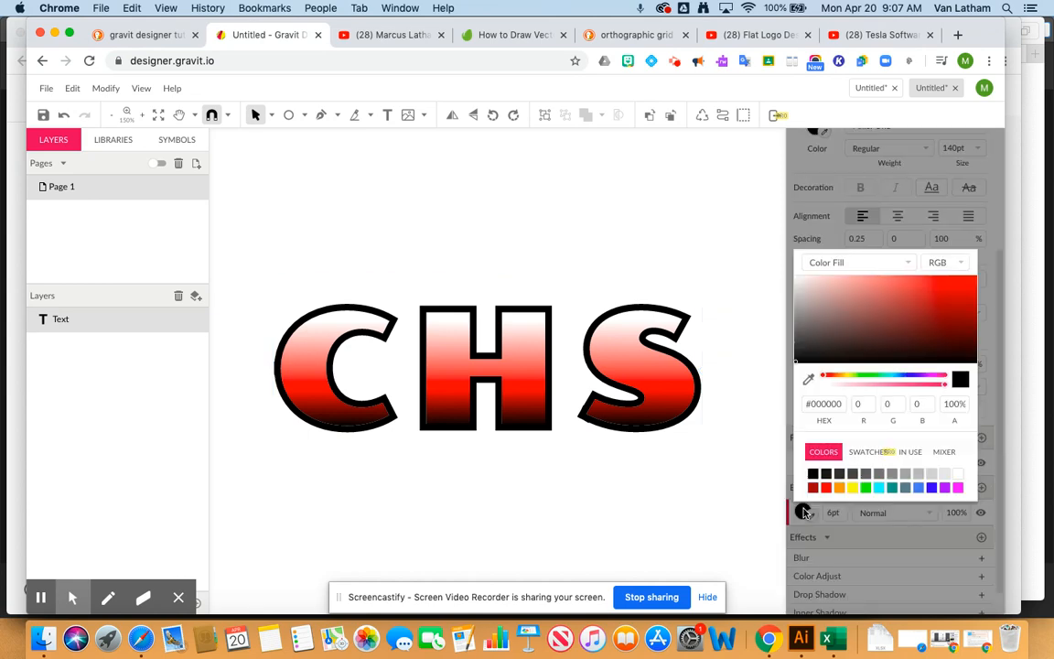
left_click(869, 263)
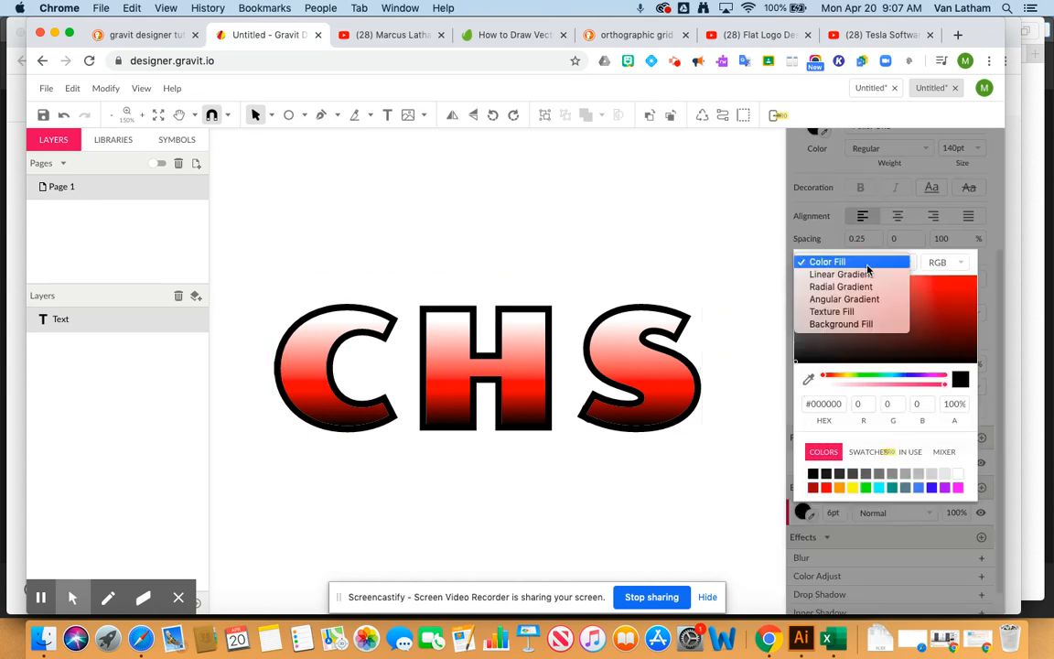
left_click(851, 273)
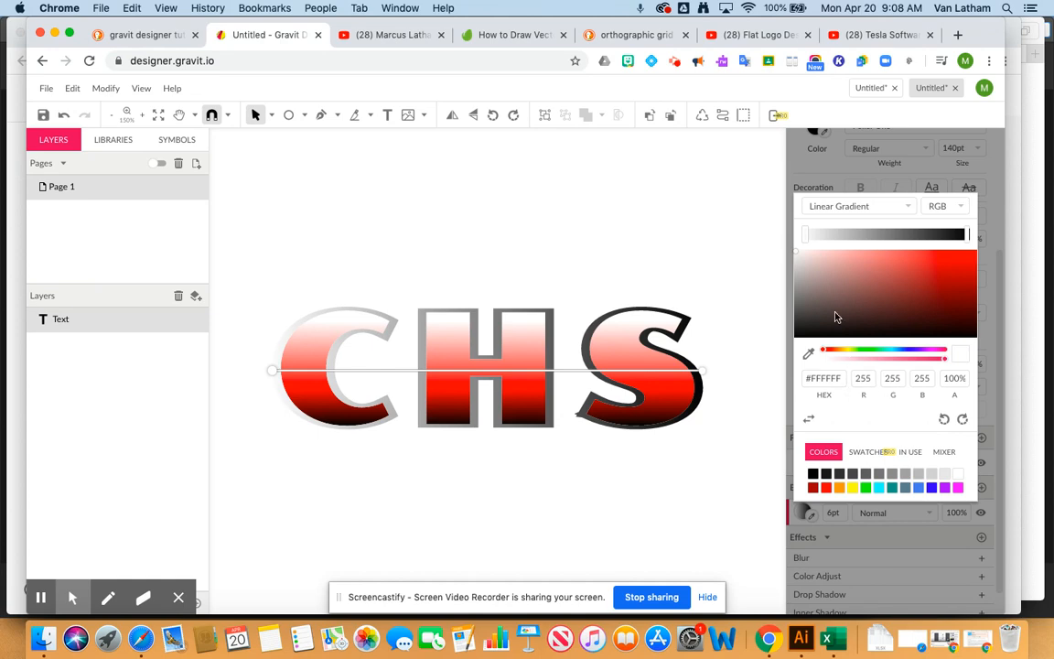
left_click(854, 490)
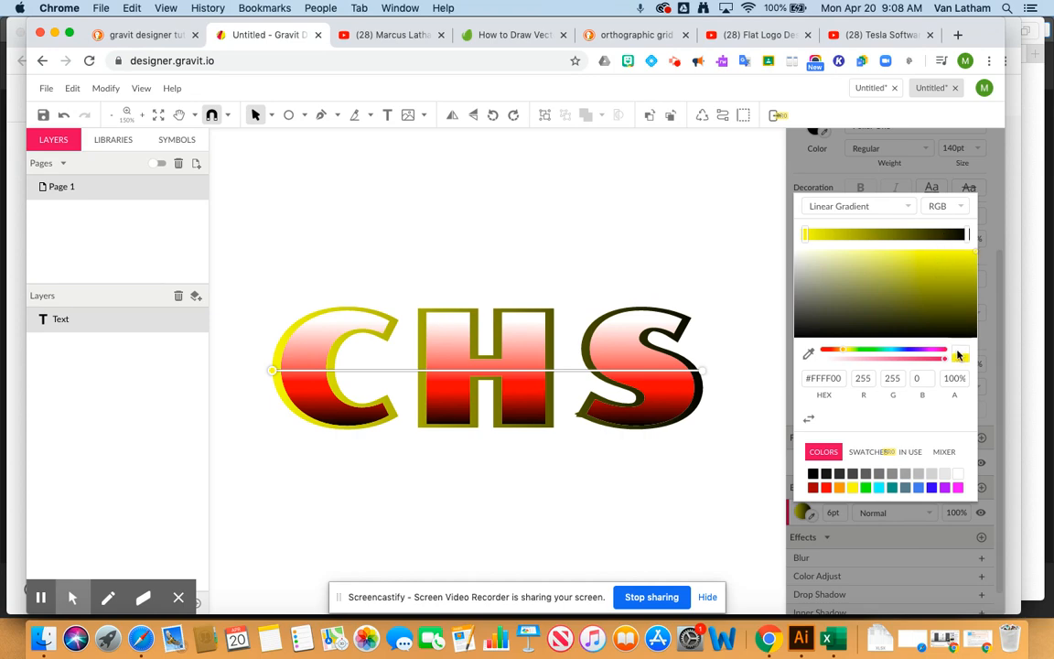
left_click(945, 452)
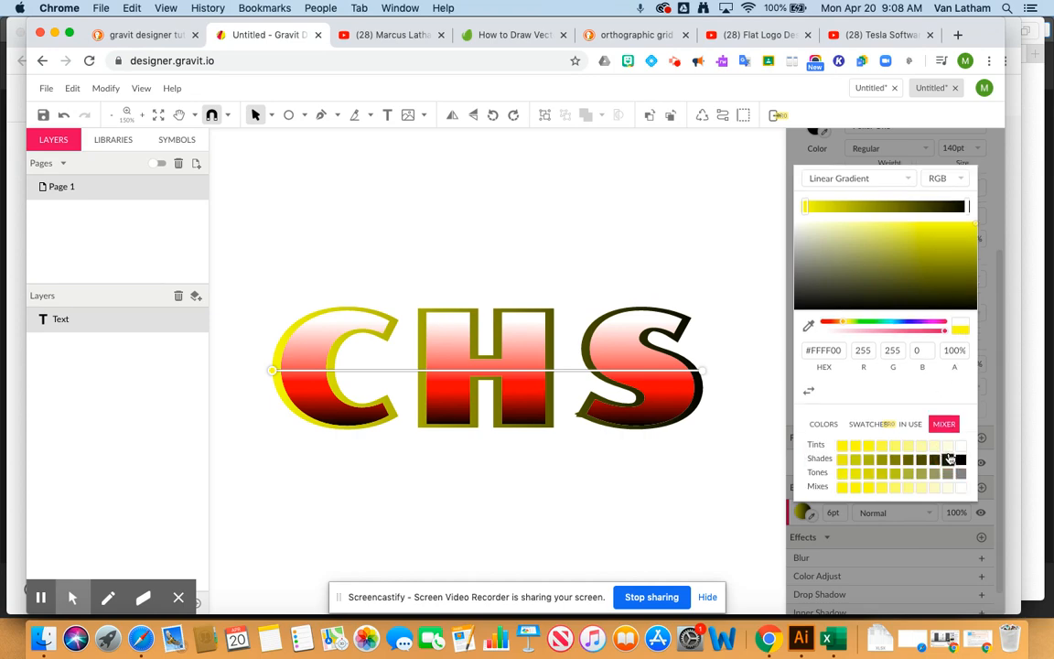
left_click(869, 446)
left_click(858, 489)
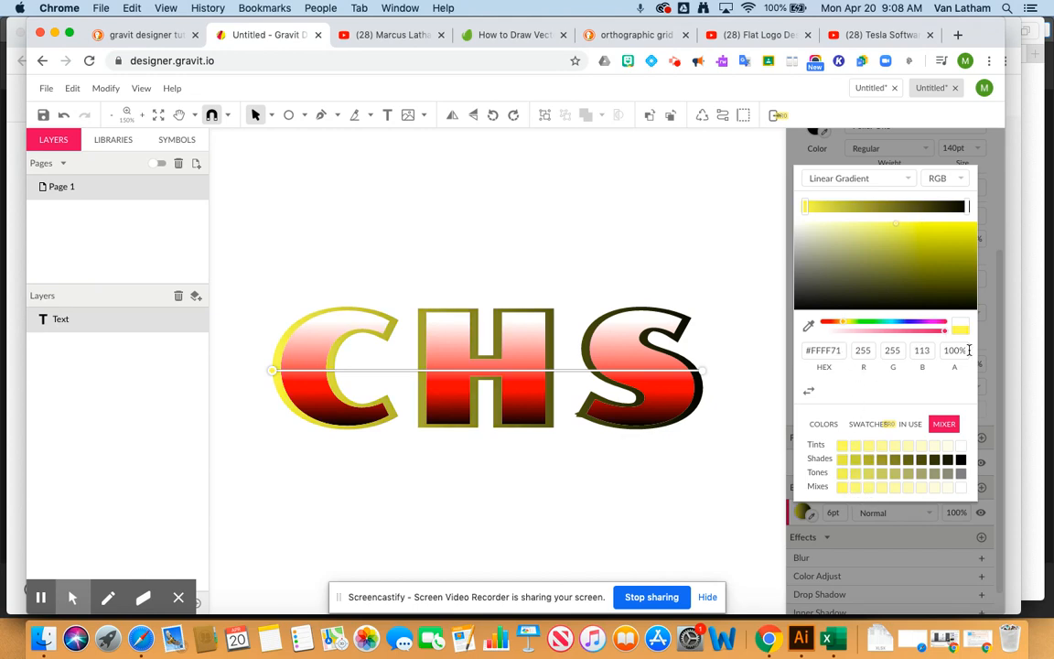
- Set the end stop of the border's gradient to orange #FF9900
left_click(965, 209)
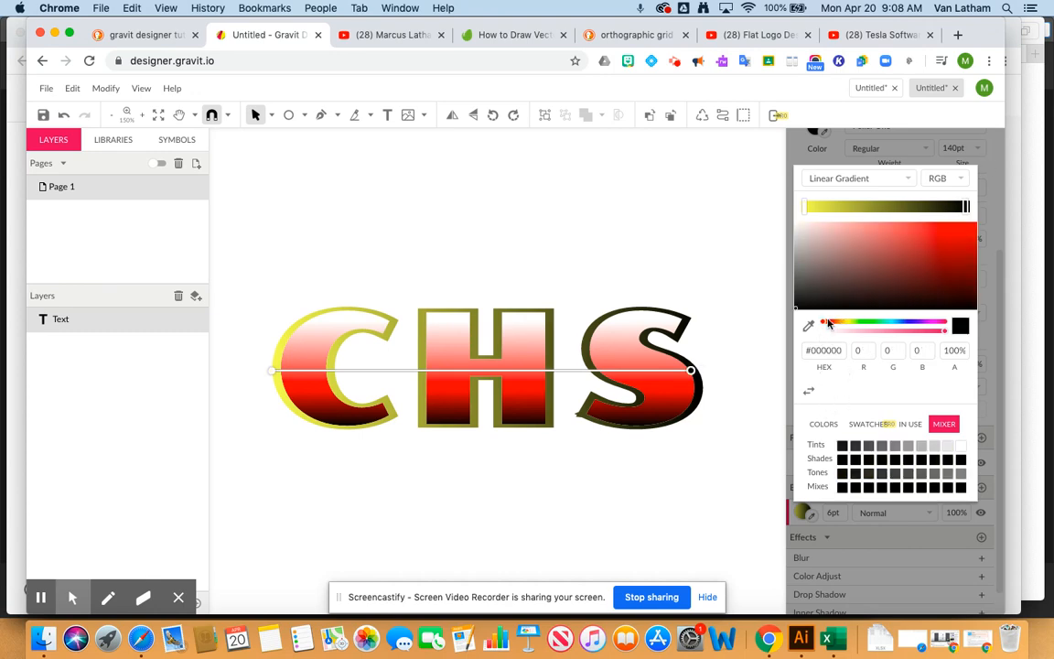
left_click(824, 424)
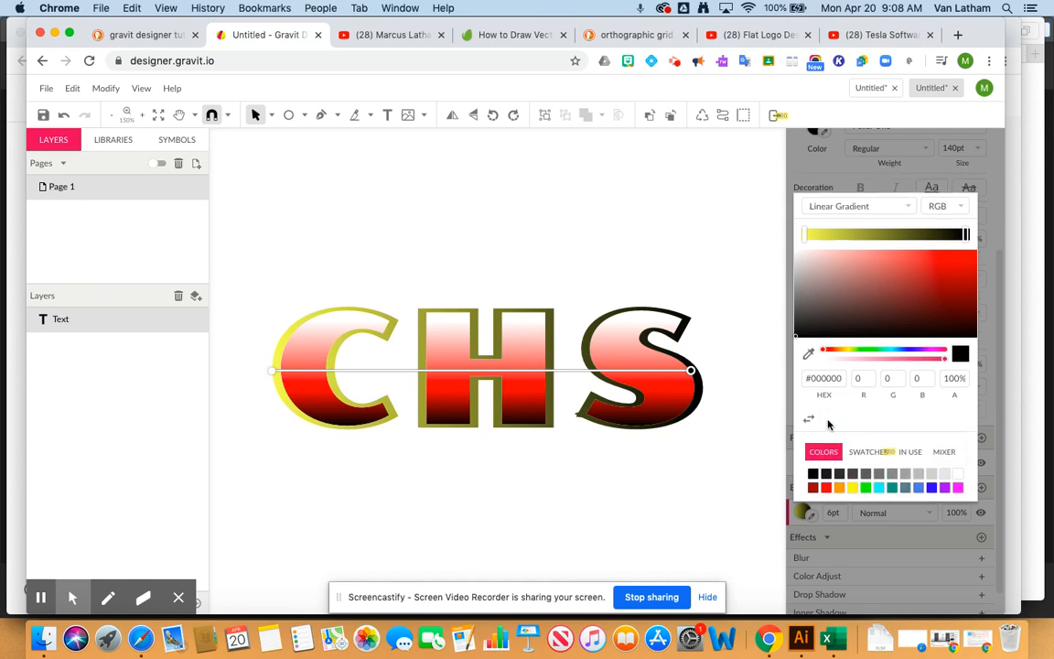
left_click(840, 488)
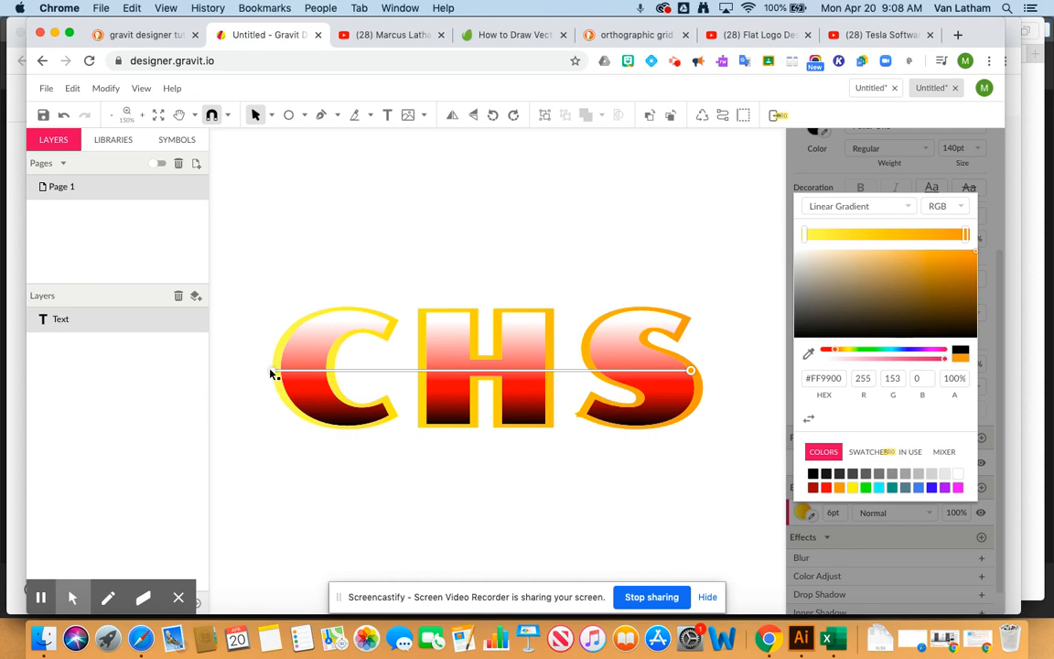
- Turn the border's gradient vertical, running from yellow at the letters' tops to orange just below their bases
left_click_drag(271, 372, 488, 308)
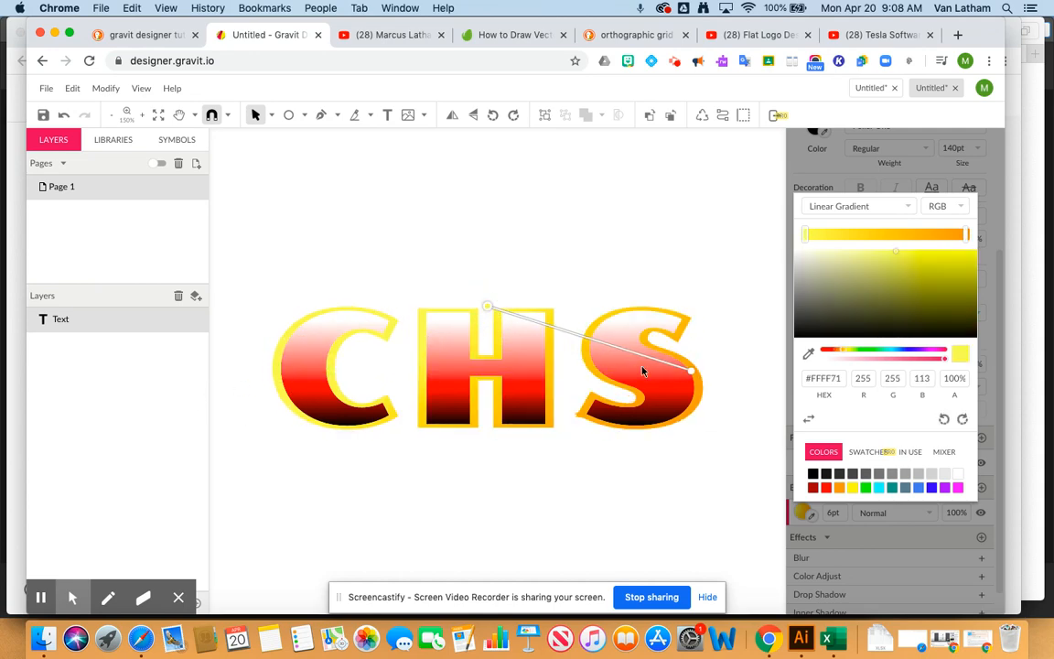
left_click_drag(693, 373, 484, 446)
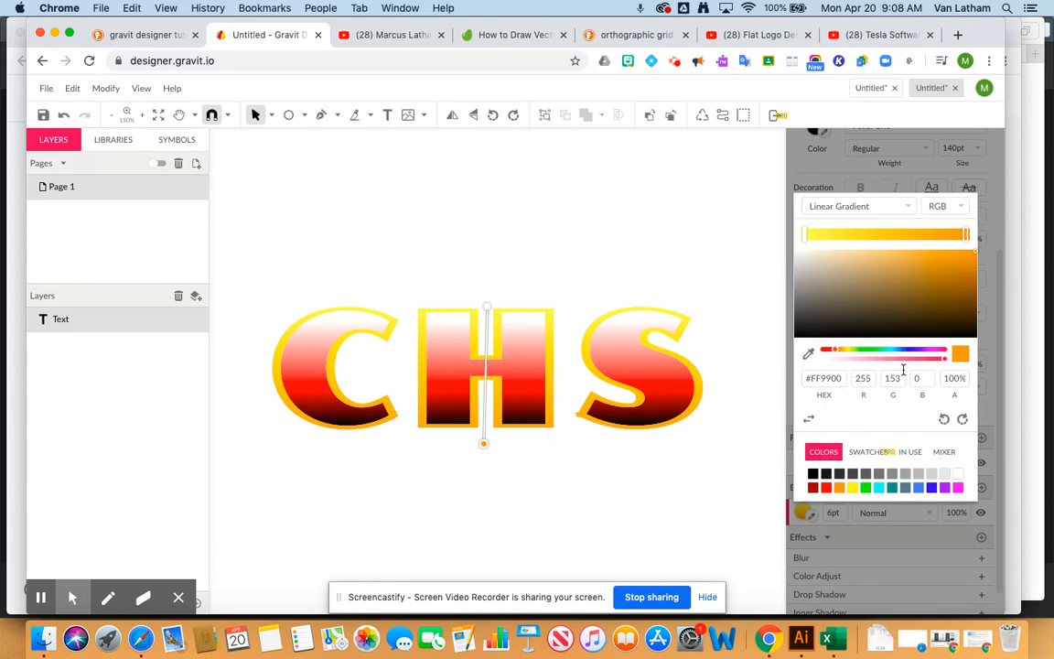
left_click(991, 400)
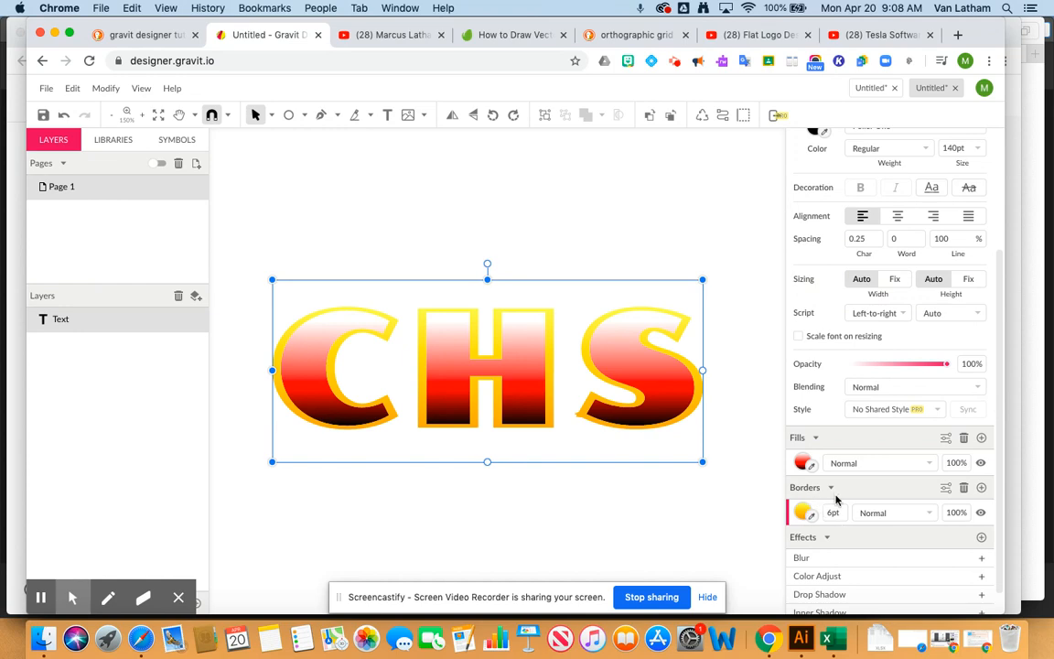
- Add a second, black border to the CHS text and set its width to 12 pt
left_click(981, 486)
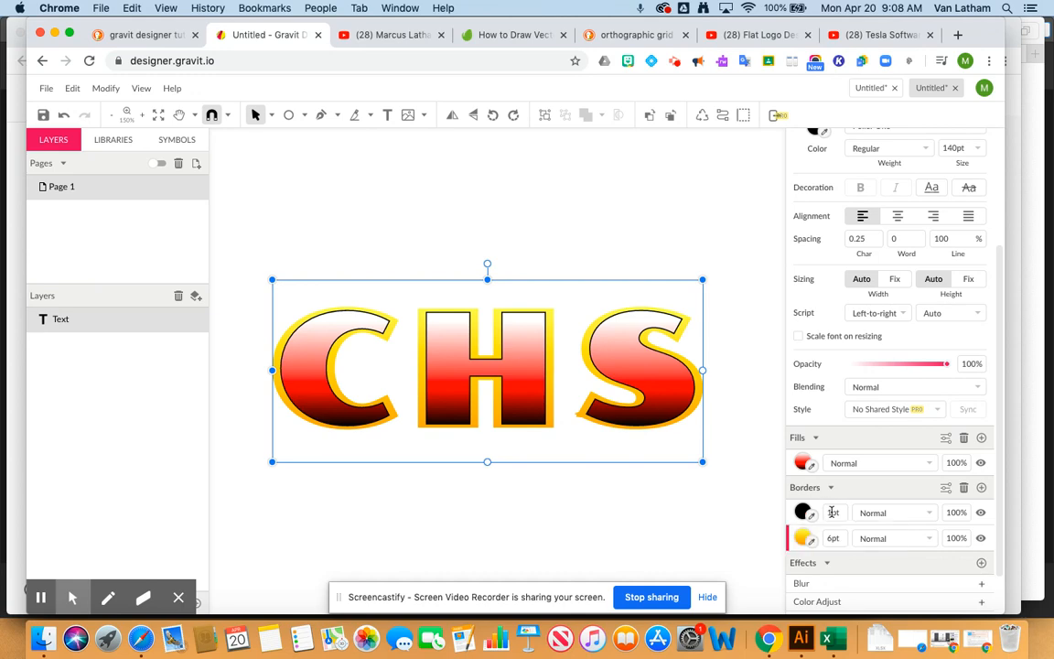
left_click_drag(842, 513, 823, 513)
type("12")
key("Return")
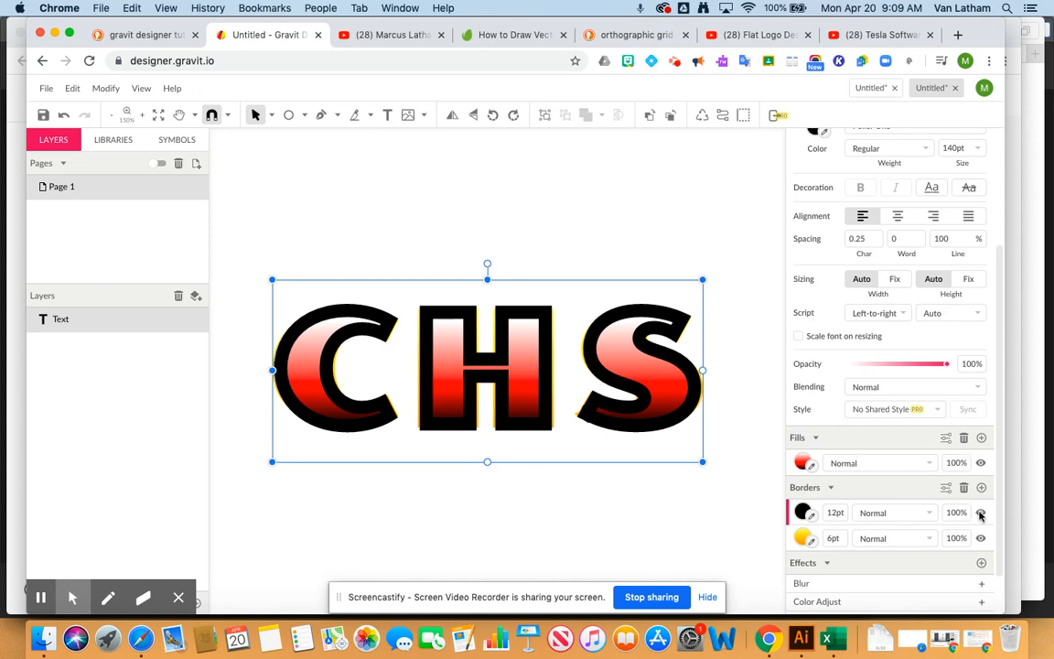
- Position the 12 pt black border outside the letters and place it beneath the yellow-orange border
left_click(945, 488)
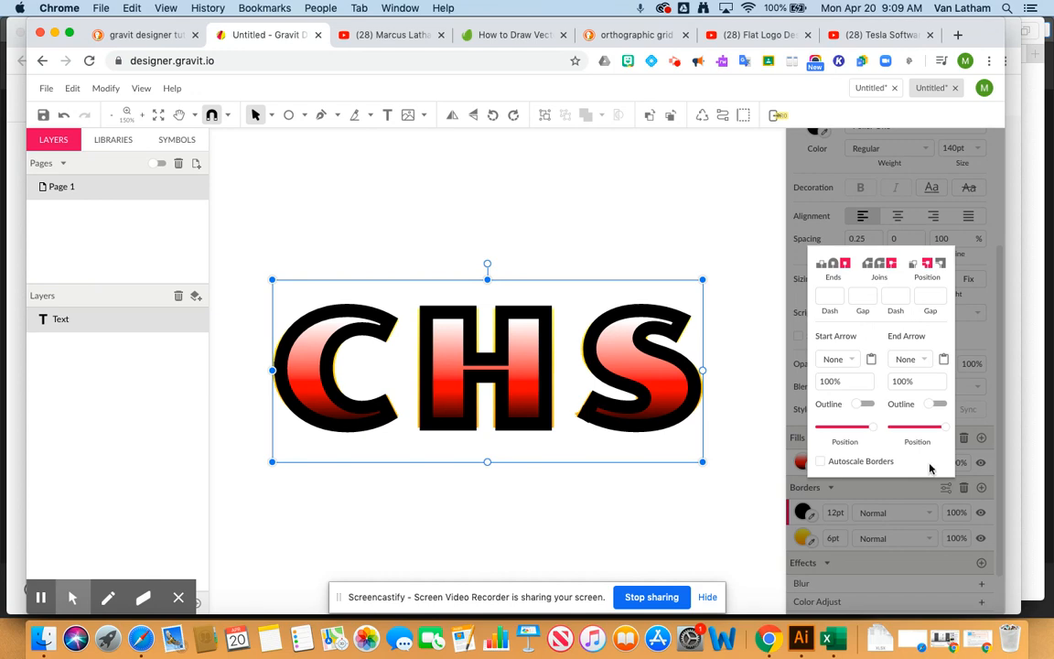
left_click(941, 265)
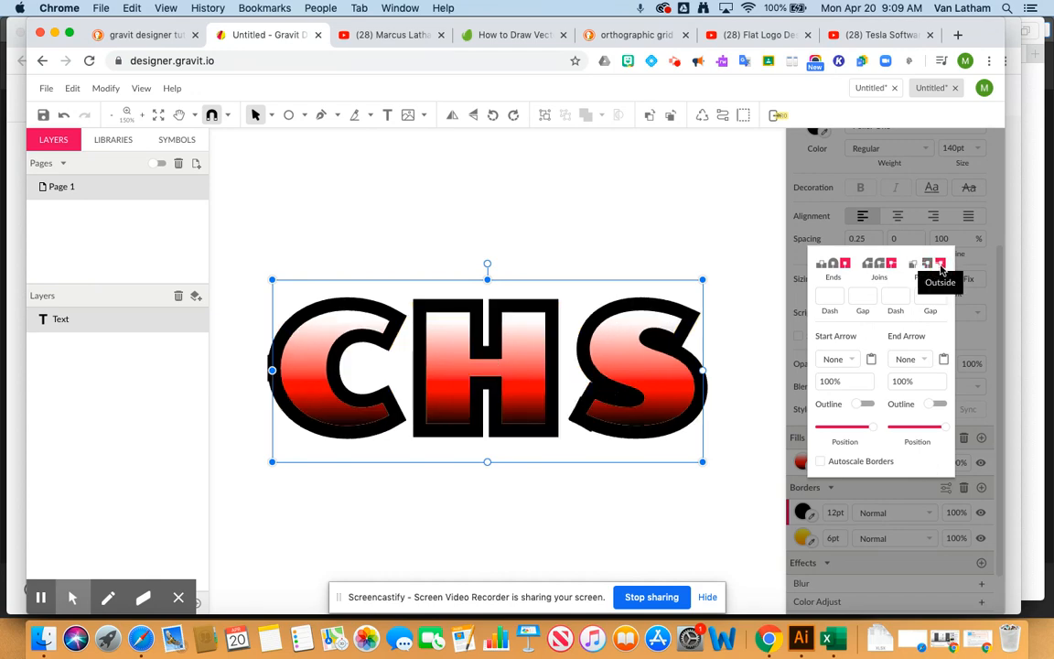
left_click(871, 495)
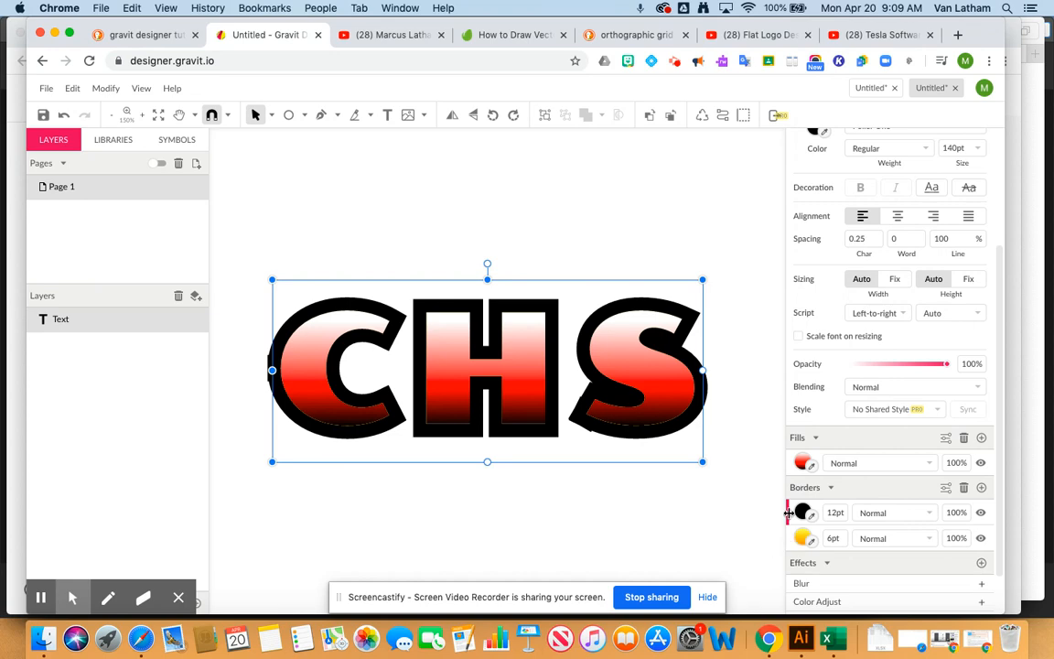
left_click_drag(792, 516, 792, 547)
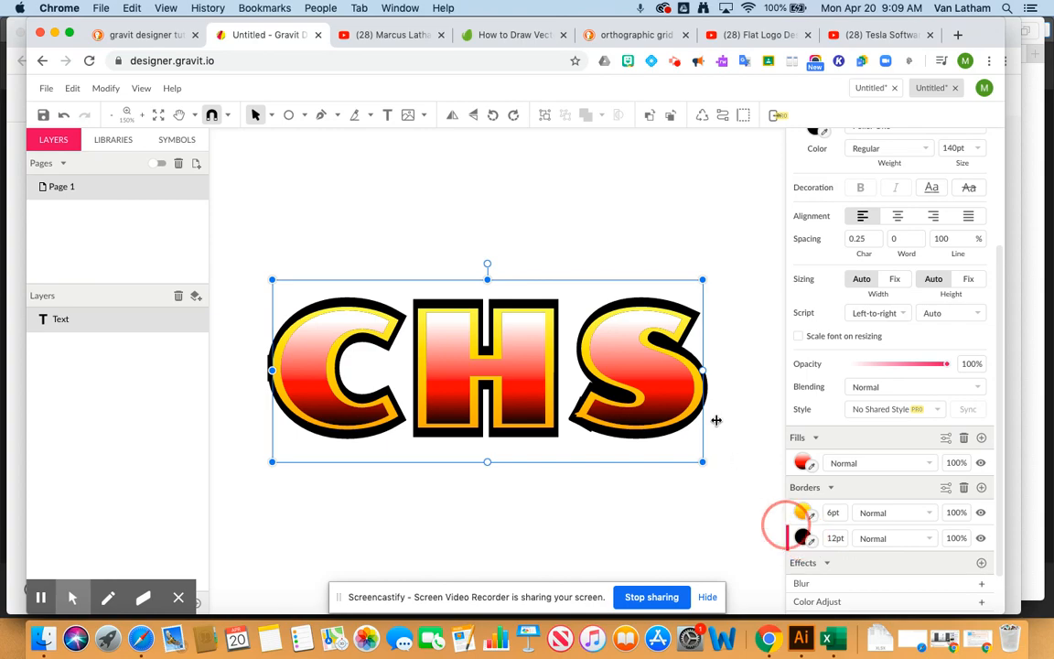
- Add an inner shadow to the CHS text with X 2 px, Y 2 px, blur 0 px and opacity 100%
scroll(905, 561, "down", 2)
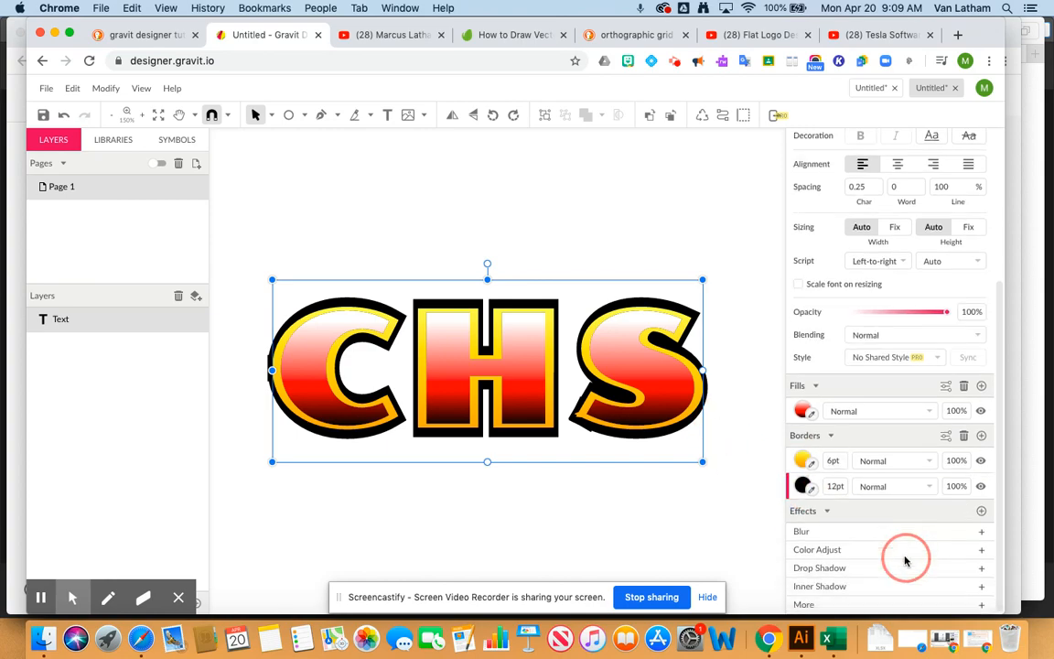
left_click(981, 586)
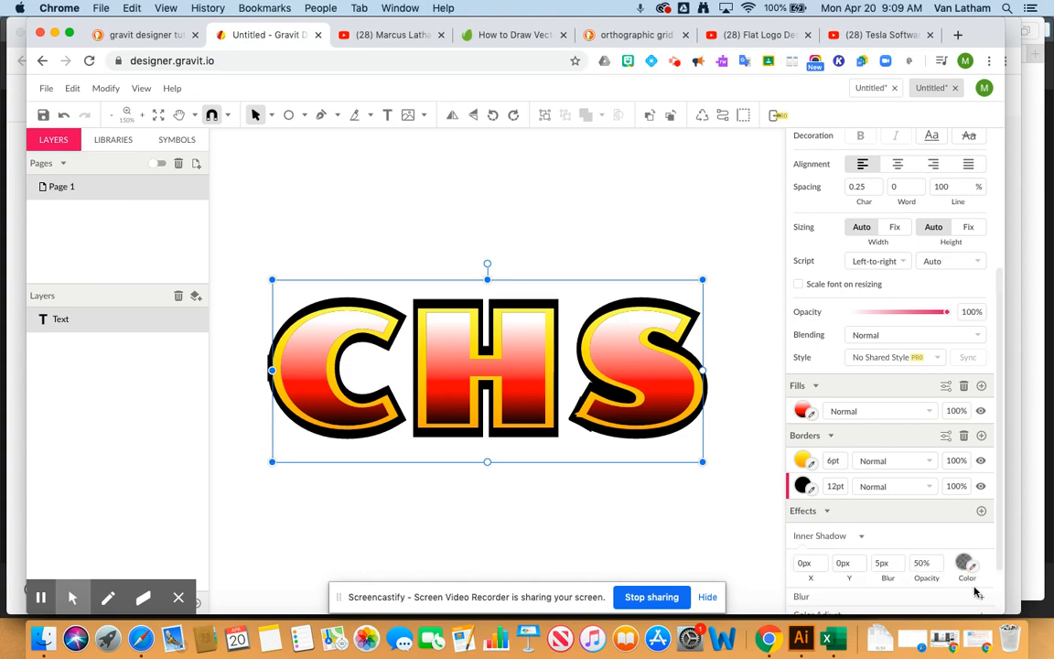
left_click(803, 563)
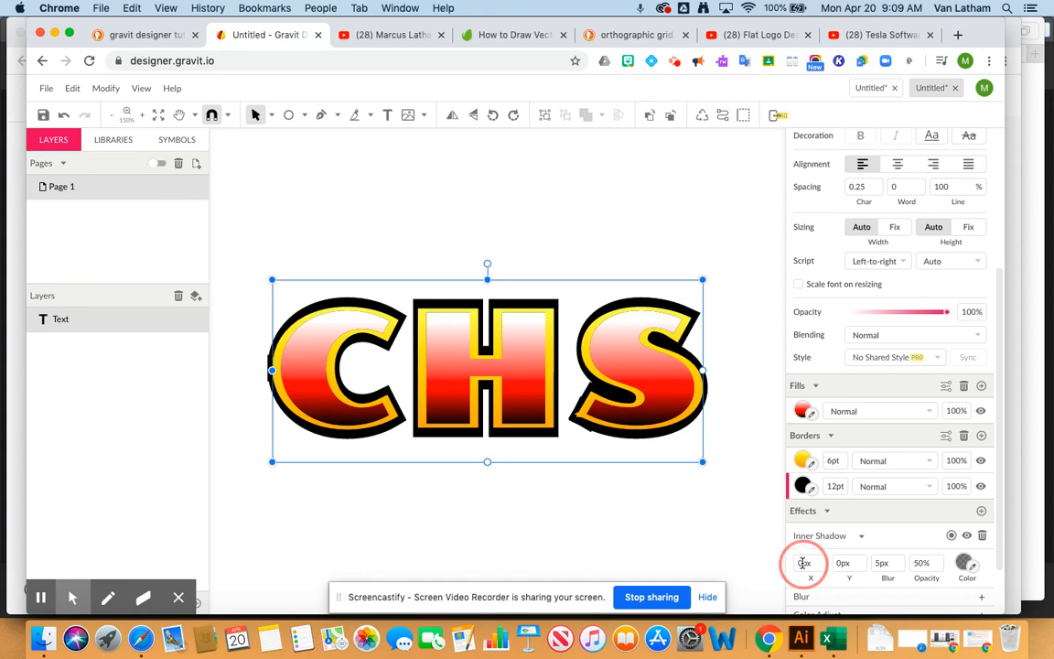
type("2")
key("Tab")
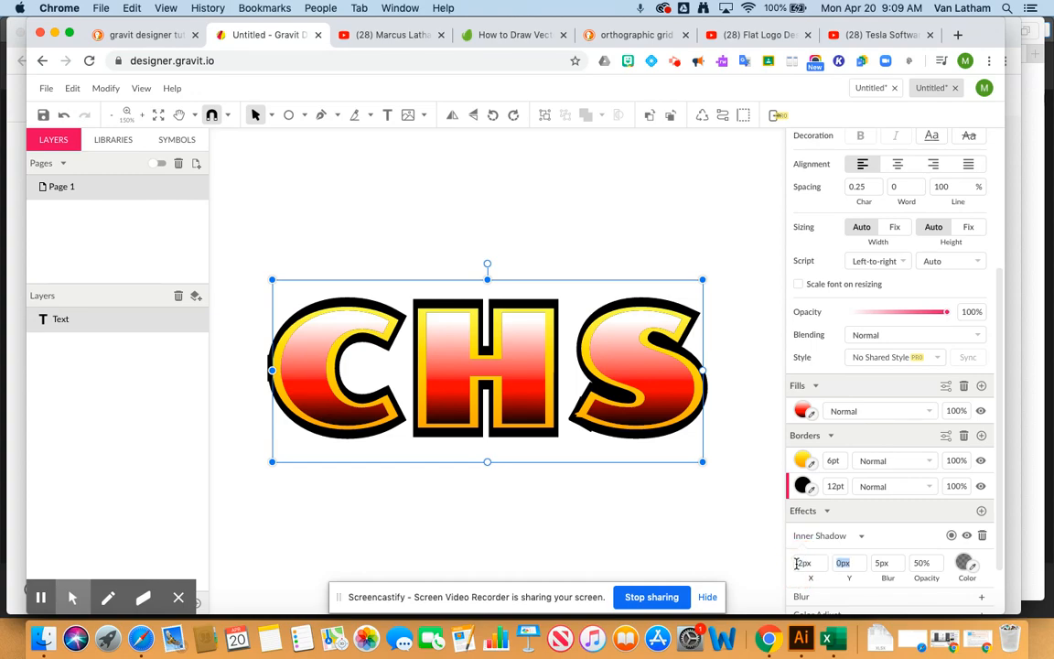
key("Tab")
type("0")
key("Tab")
type("1")
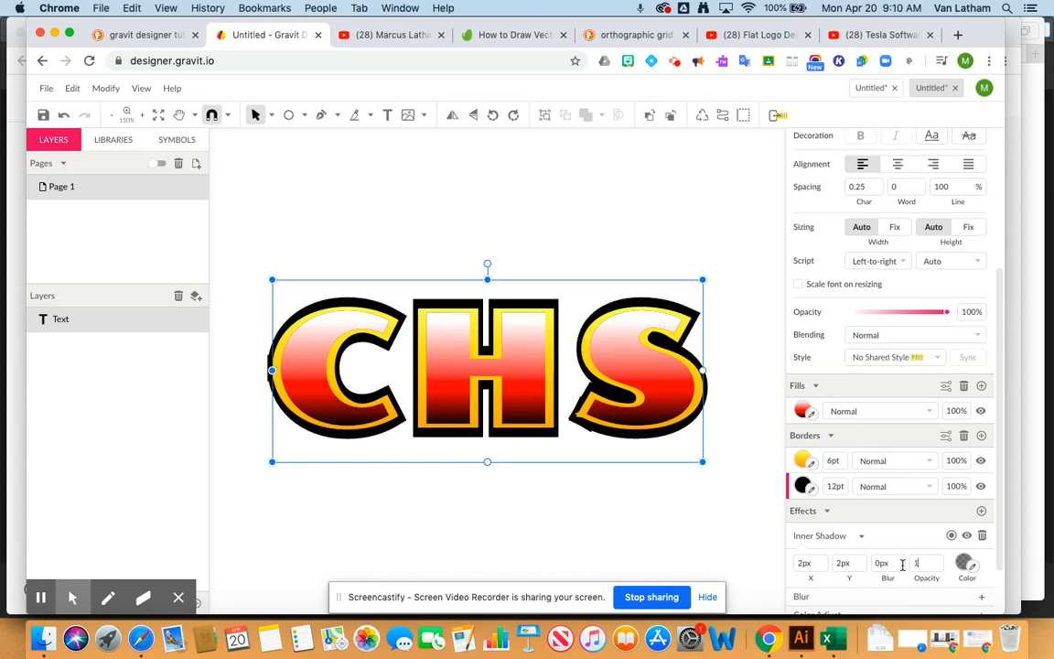
key("Return")
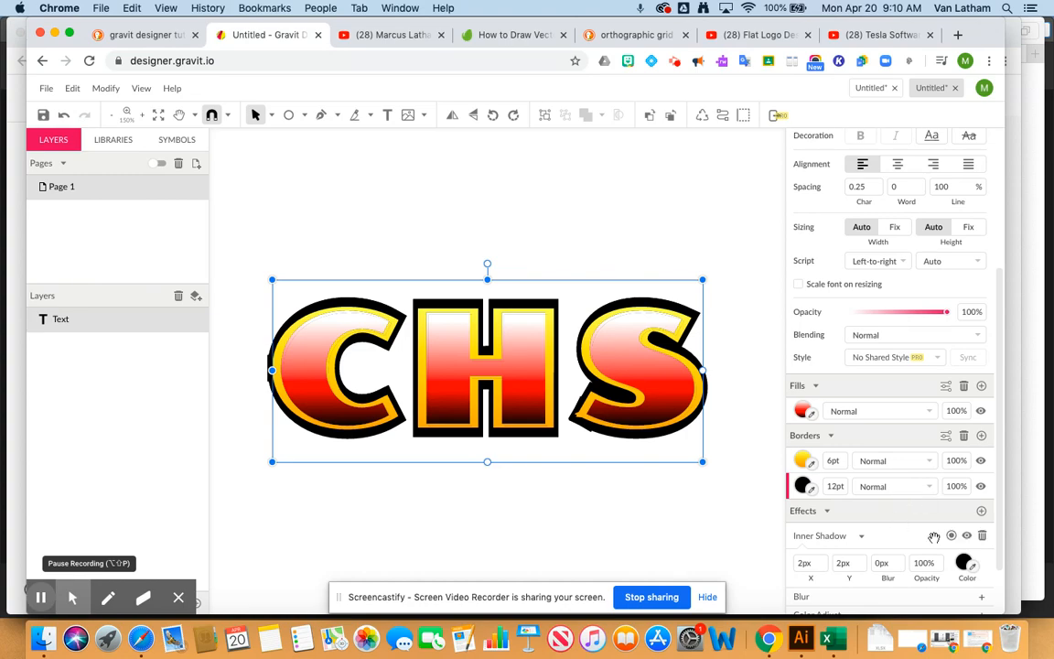
- Change the inner shadow's color on the CHS text to a dark red
scroll(915, 531, "down", 3)
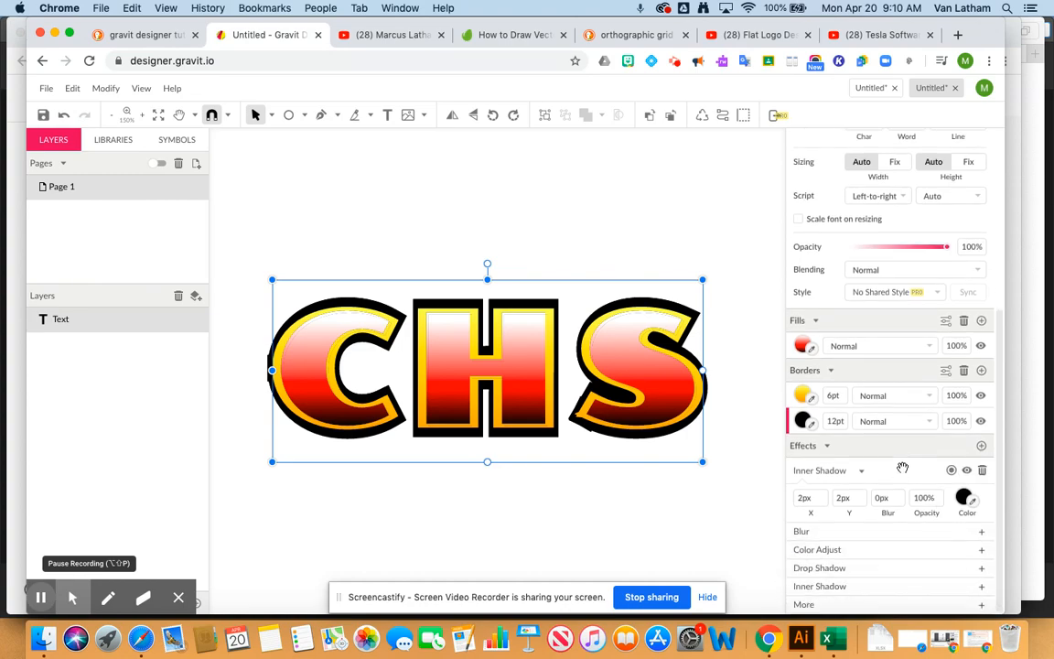
left_click(966, 498)
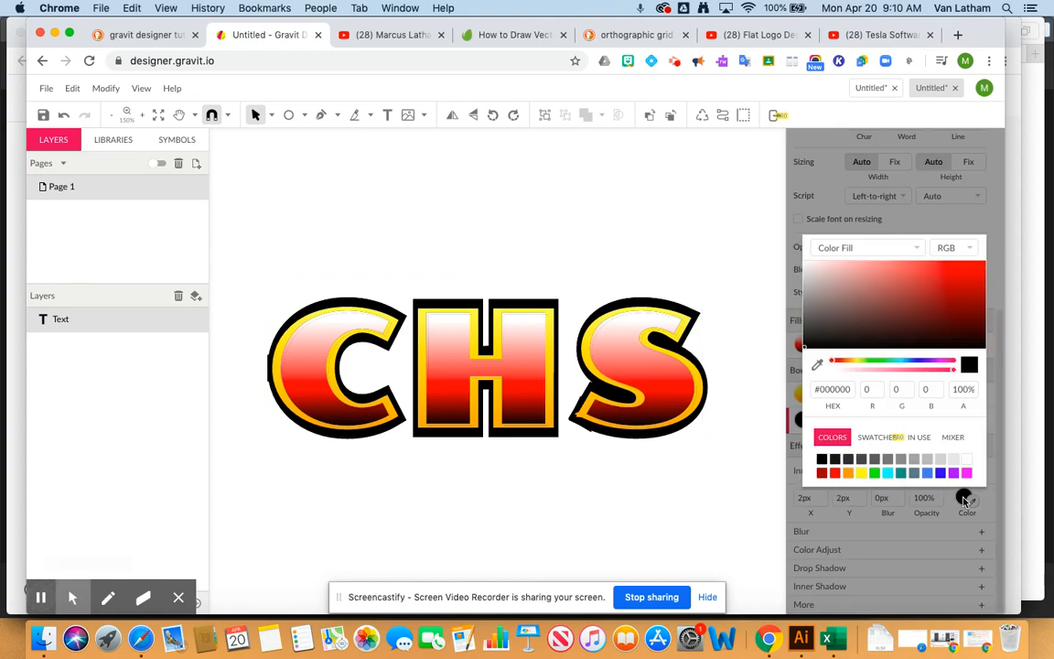
left_click(953, 293)
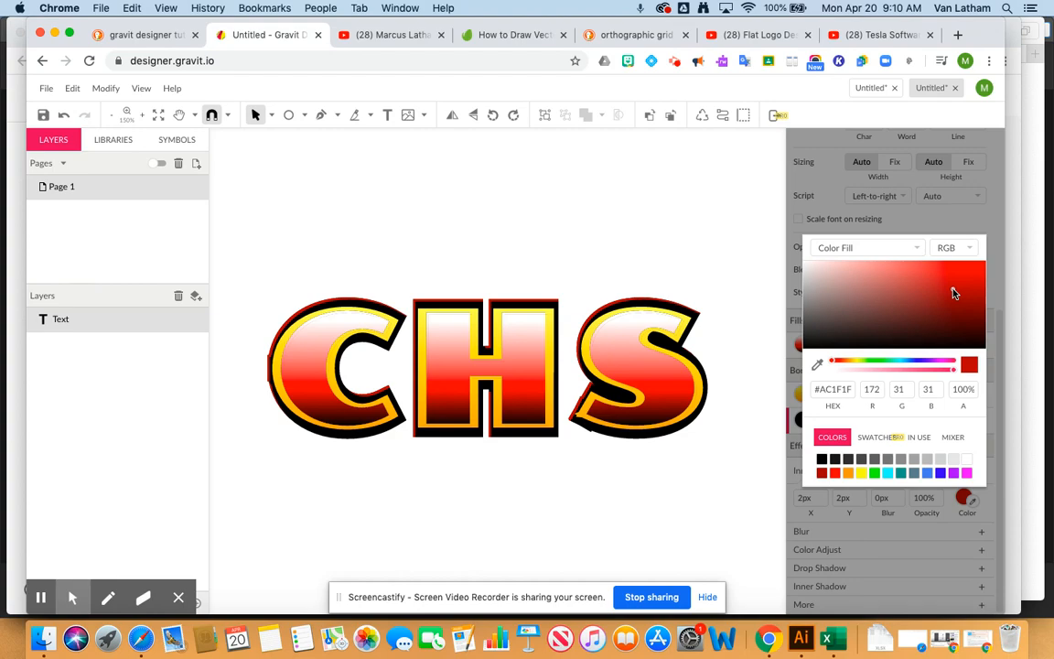
left_click_drag(955, 291, 954, 291)
left_click(989, 497)
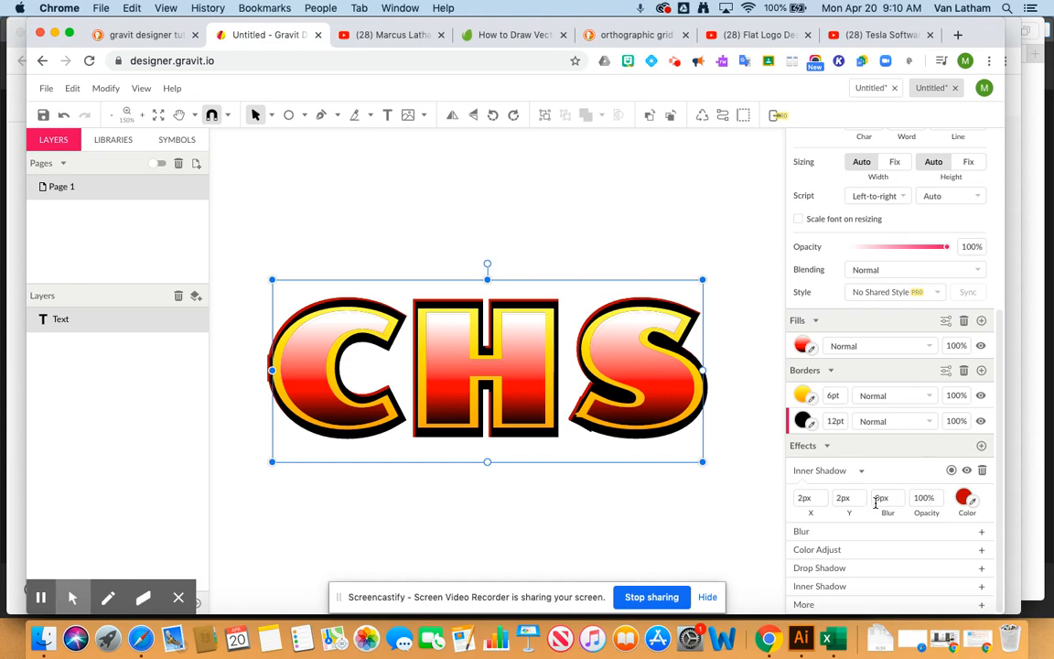
- Set the inner shadow's X and Y offsets to 4 px and apply the effect to the fill only
left_click(802, 497)
type("4")
key("Tab")
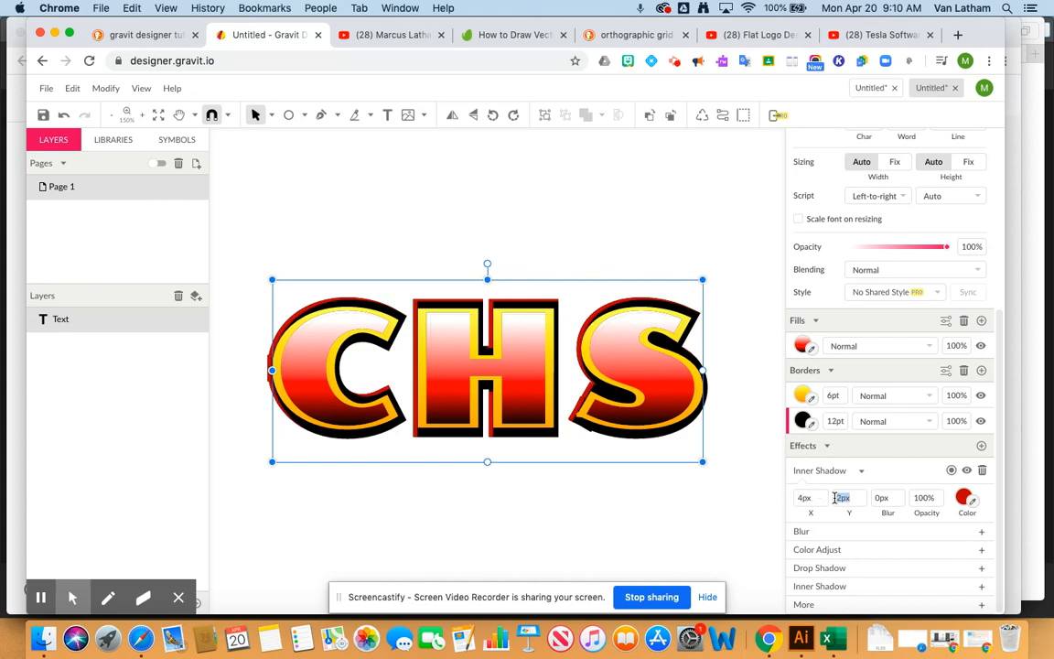
type("4")
key("Tab")
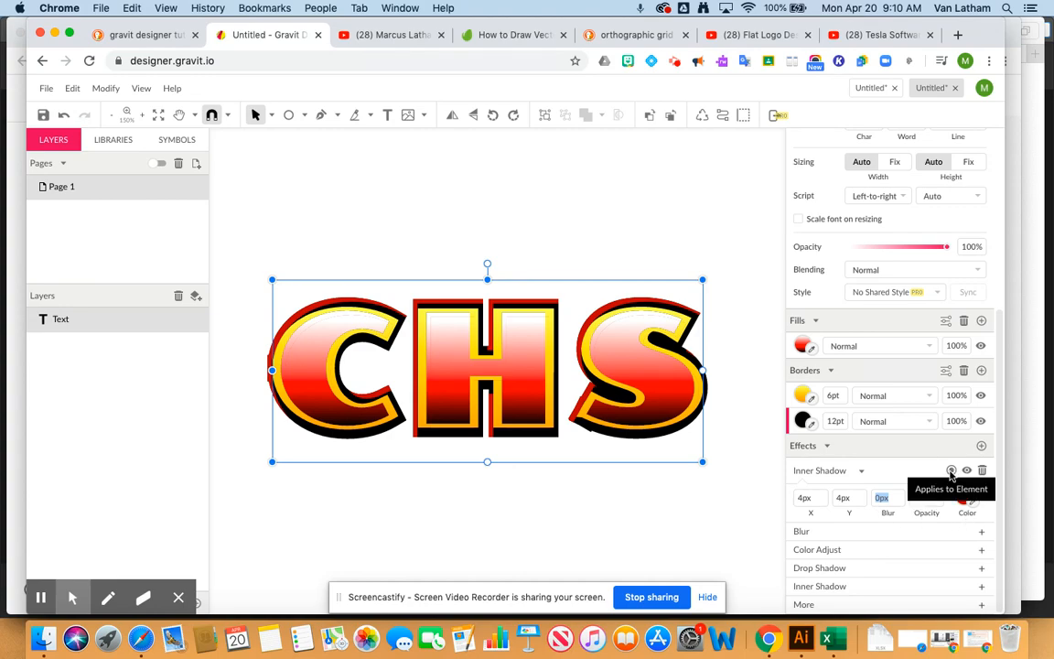
left_click(950, 472)
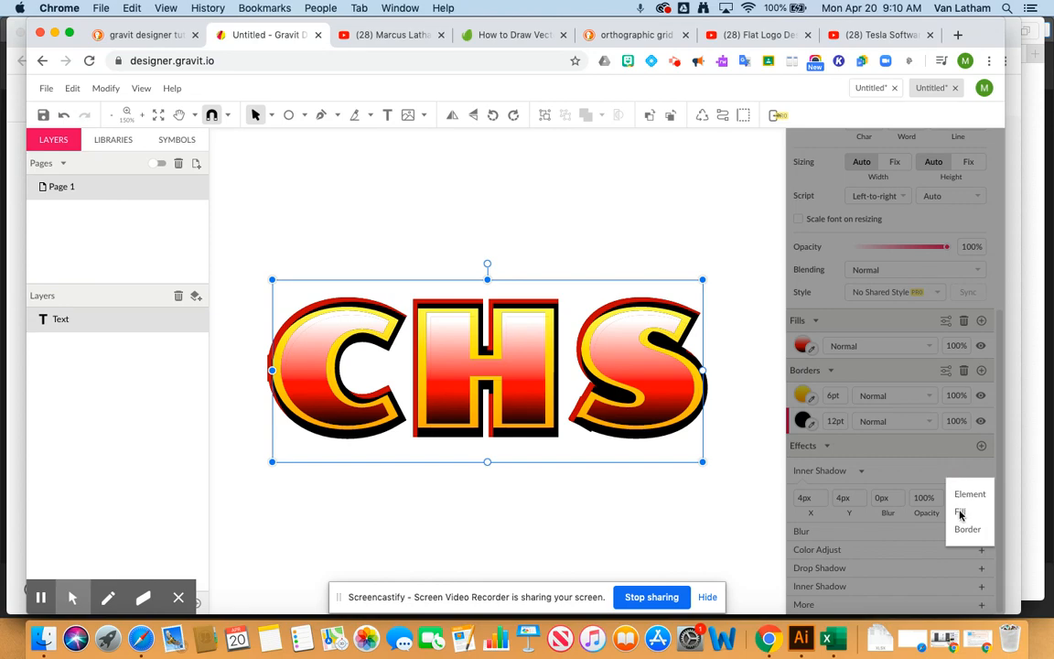
left_click(960, 513)
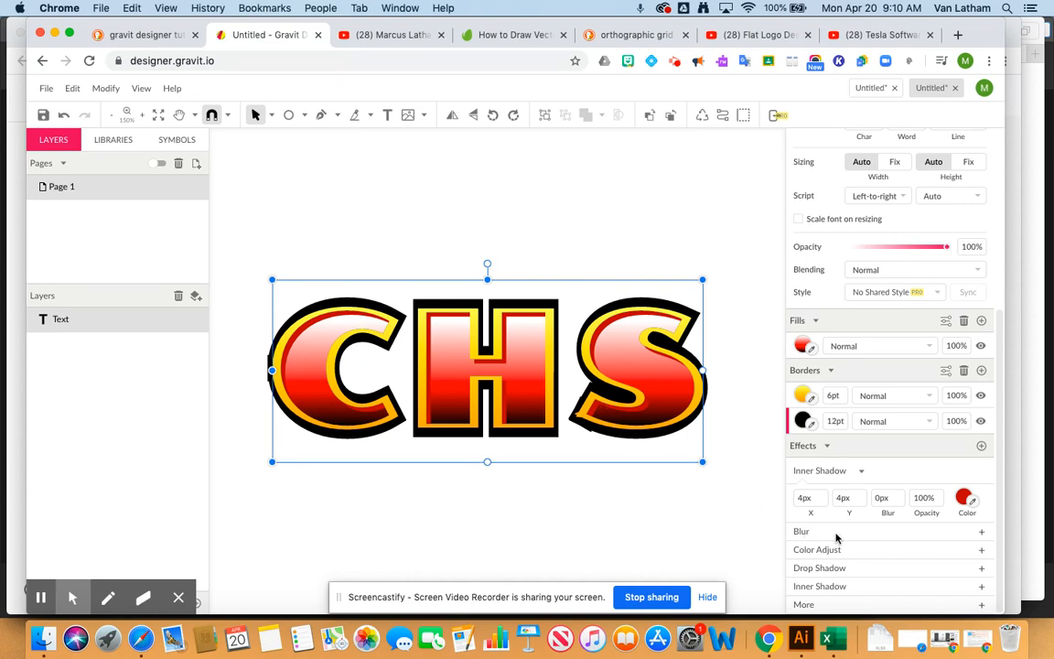
- Add a drop shadow effect from the Shadow category to the CHS text
mouse_move(874, 462)
left_click(981, 605)
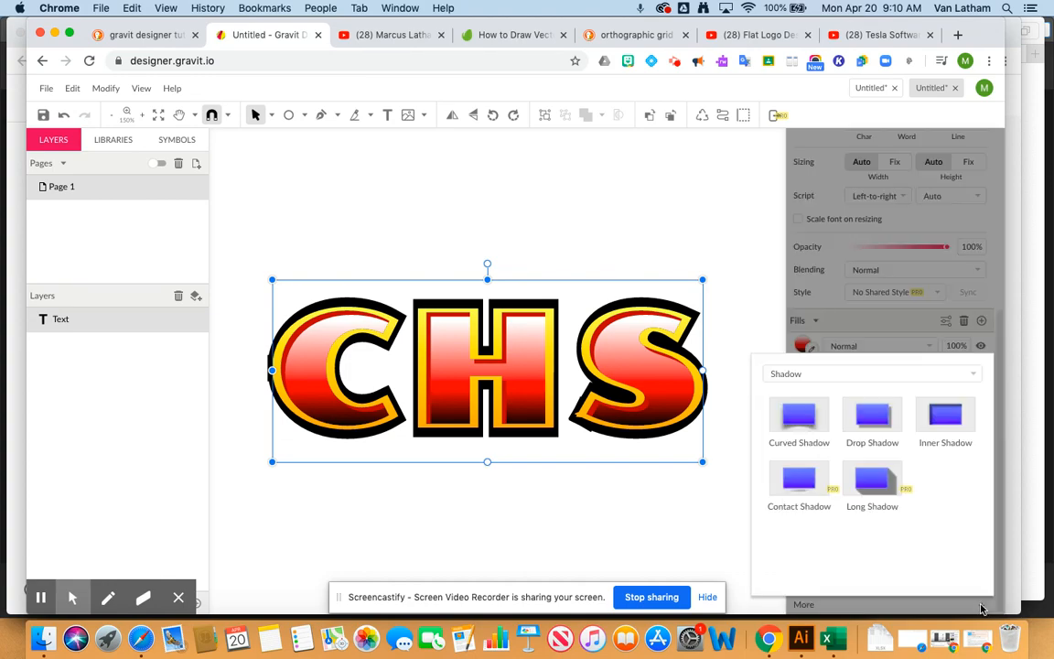
left_click(930, 375)
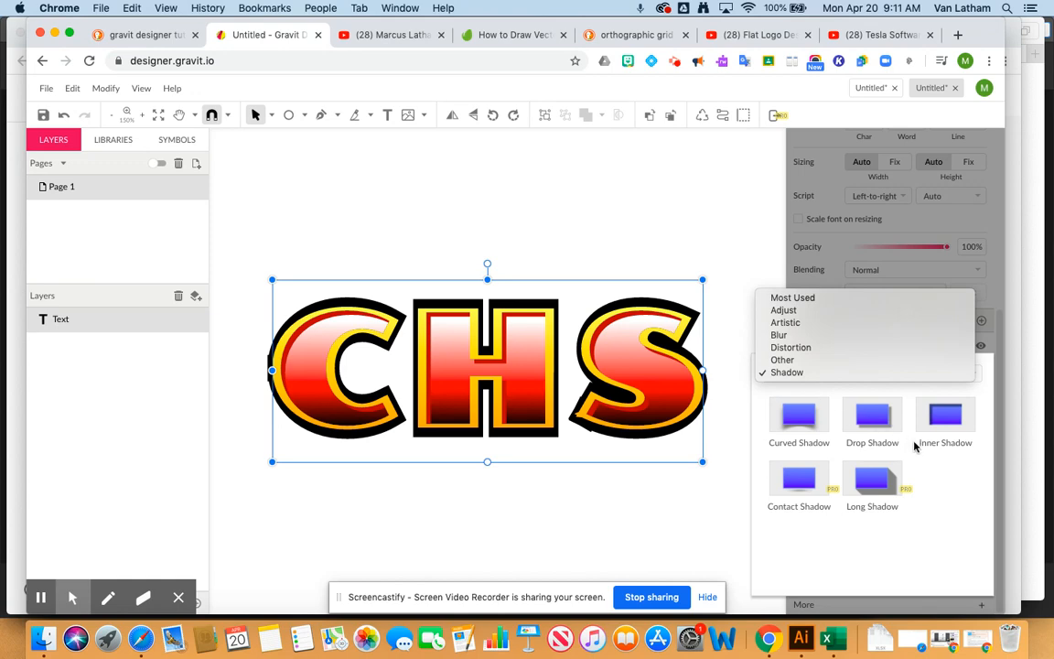
left_click(875, 421)
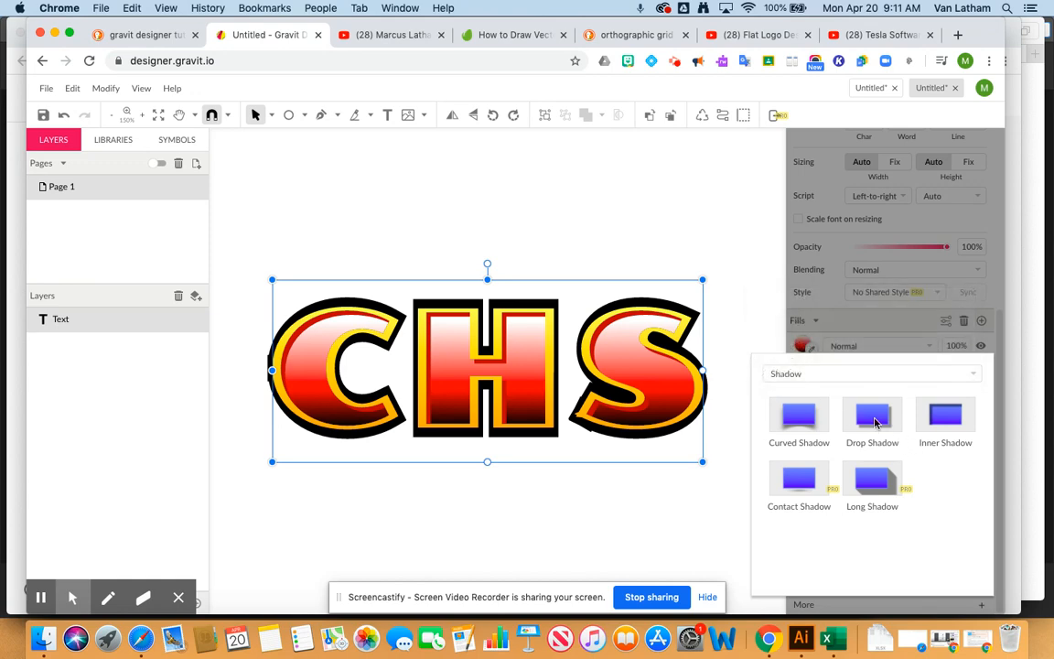
left_click(874, 422)
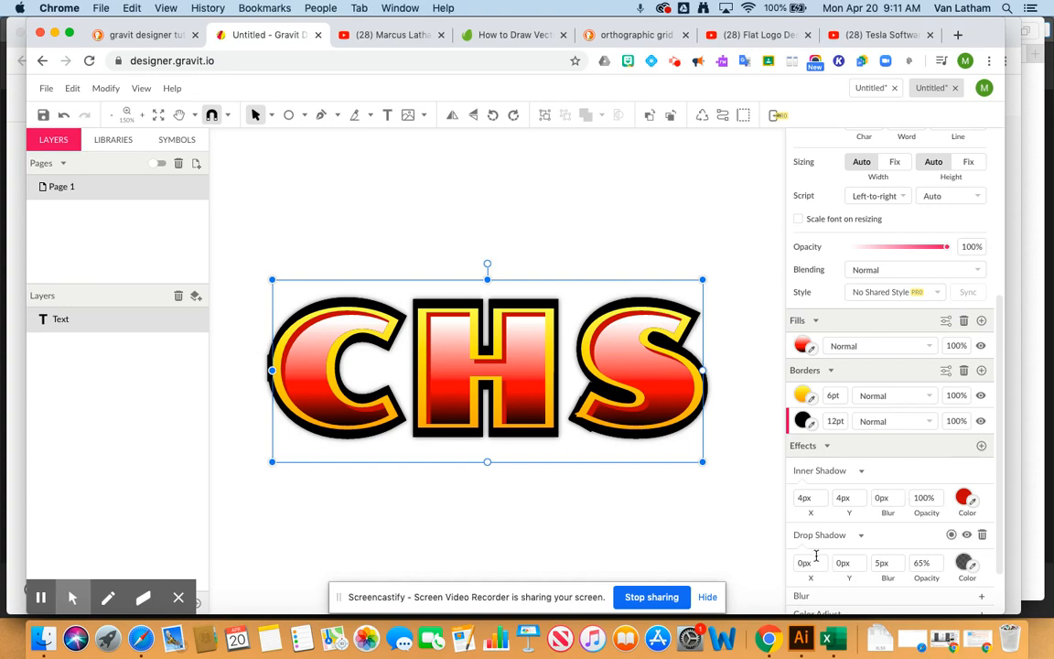
- Set the drop shadow's X and Y offsets to 20 px
left_click_drag(816, 562, 795, 562)
type("20")
key("Tab")
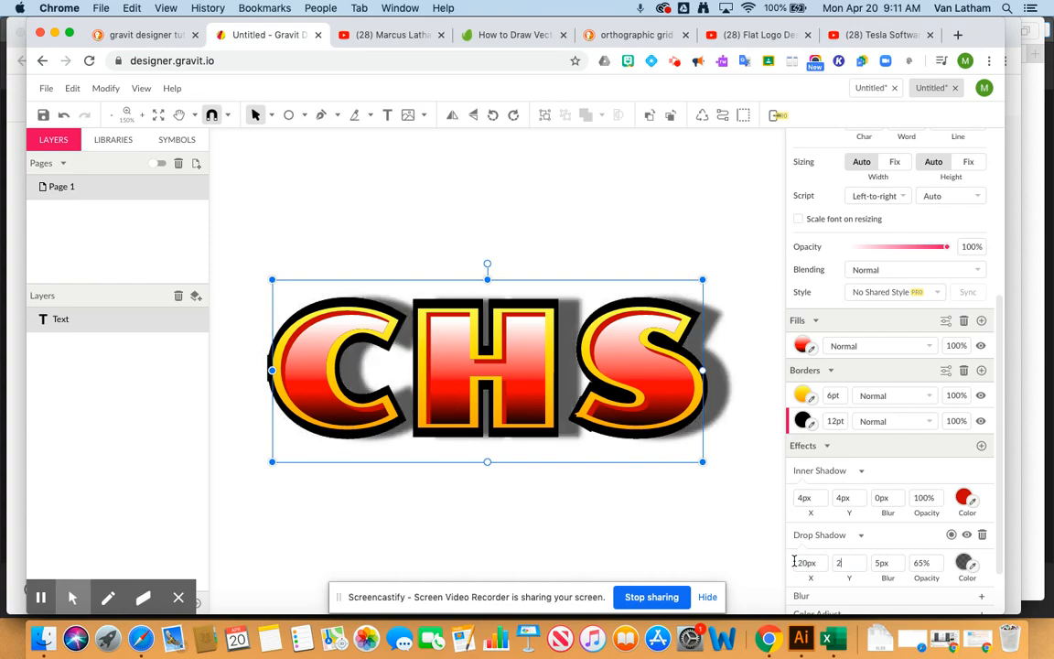
type("20")
key("Tab")
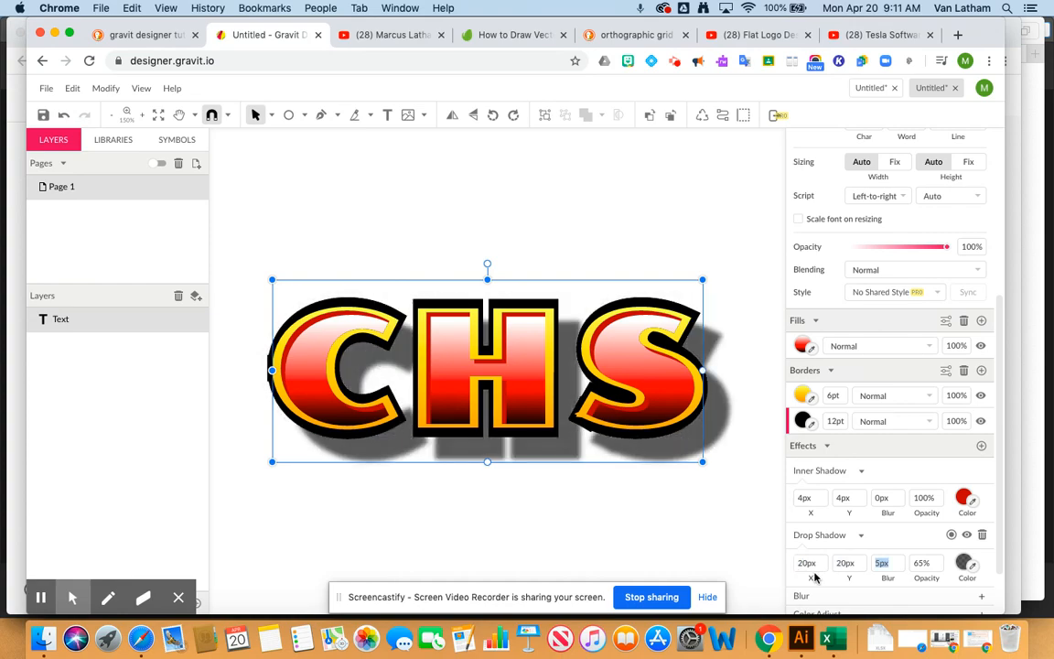
- Reduce the drop shadow's X and Y offsets to 15 px
left_click(793, 562)
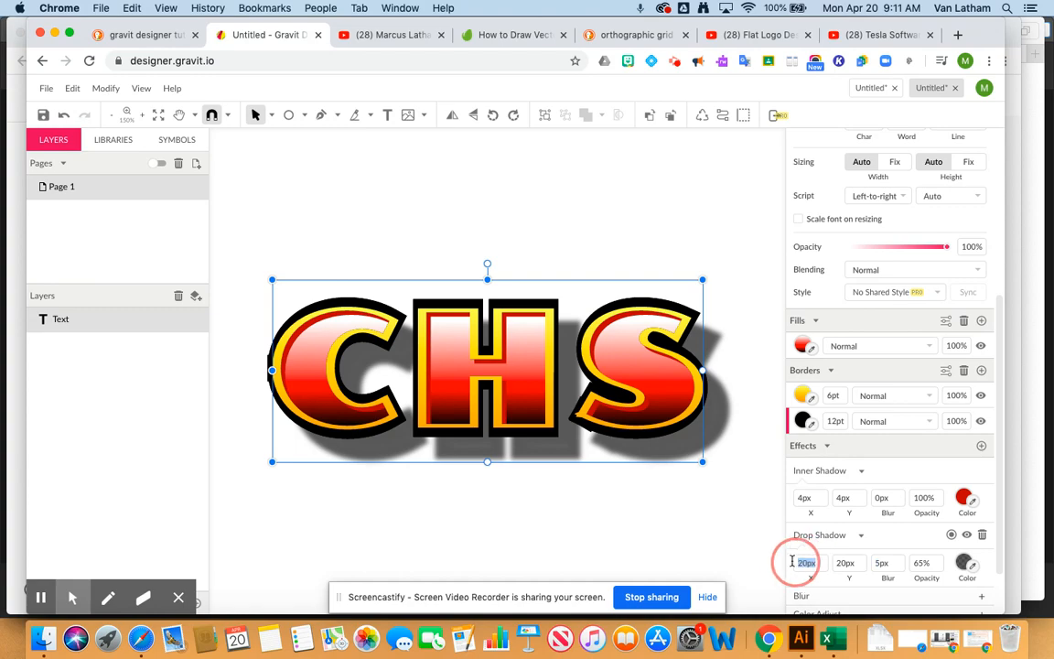
type("15")
key("Tab")
type("15")
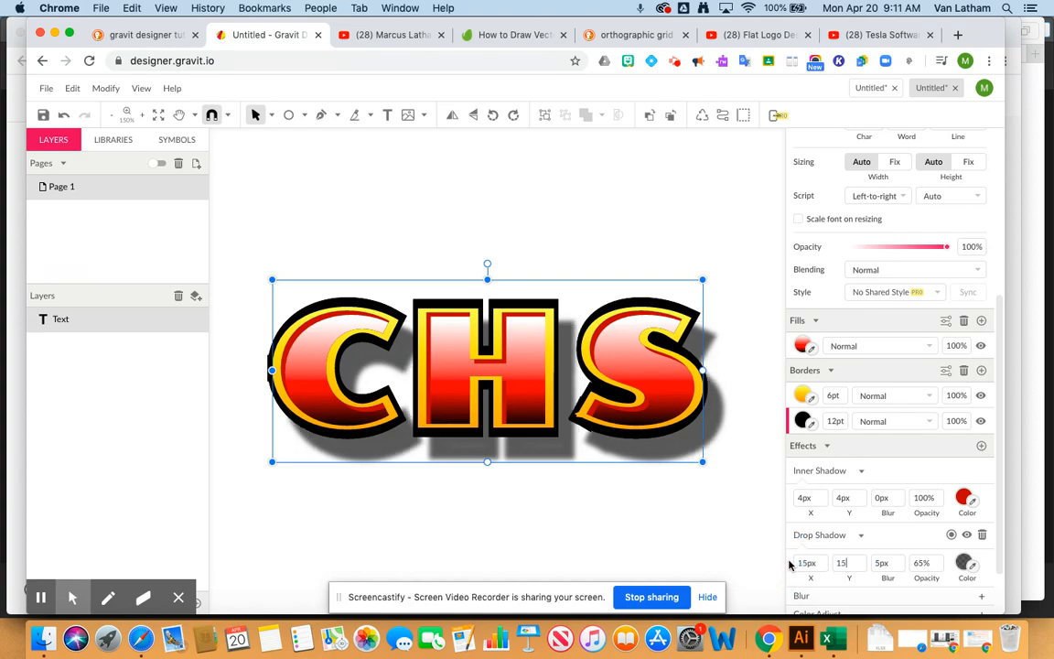
key("Tab")
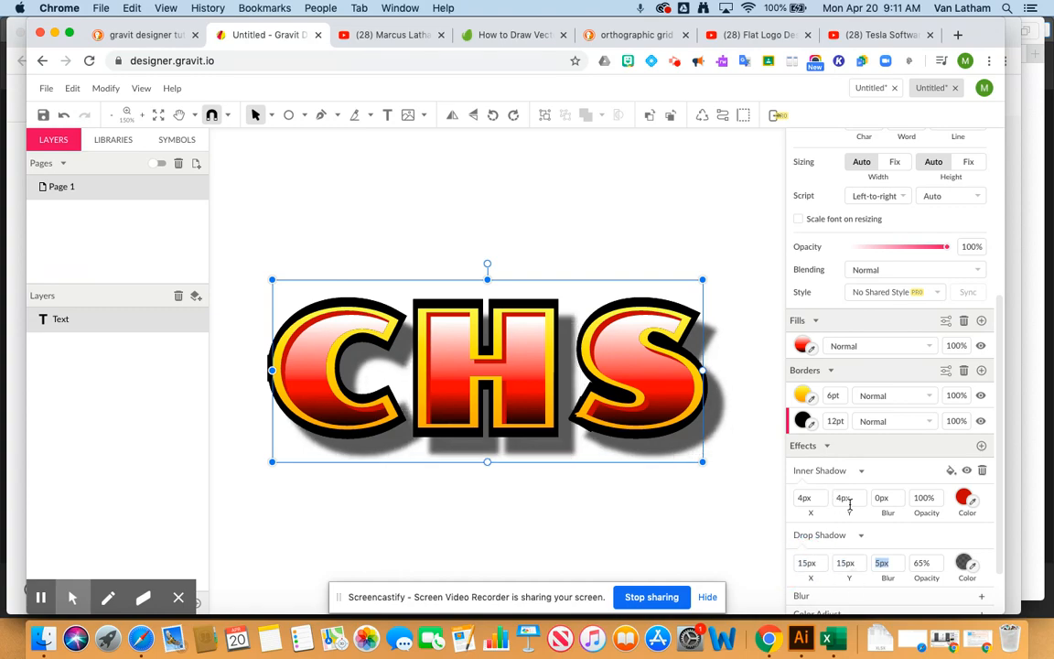
- Reduce the drop shadow's X and Y offsets further to 12 px
left_click(805, 563)
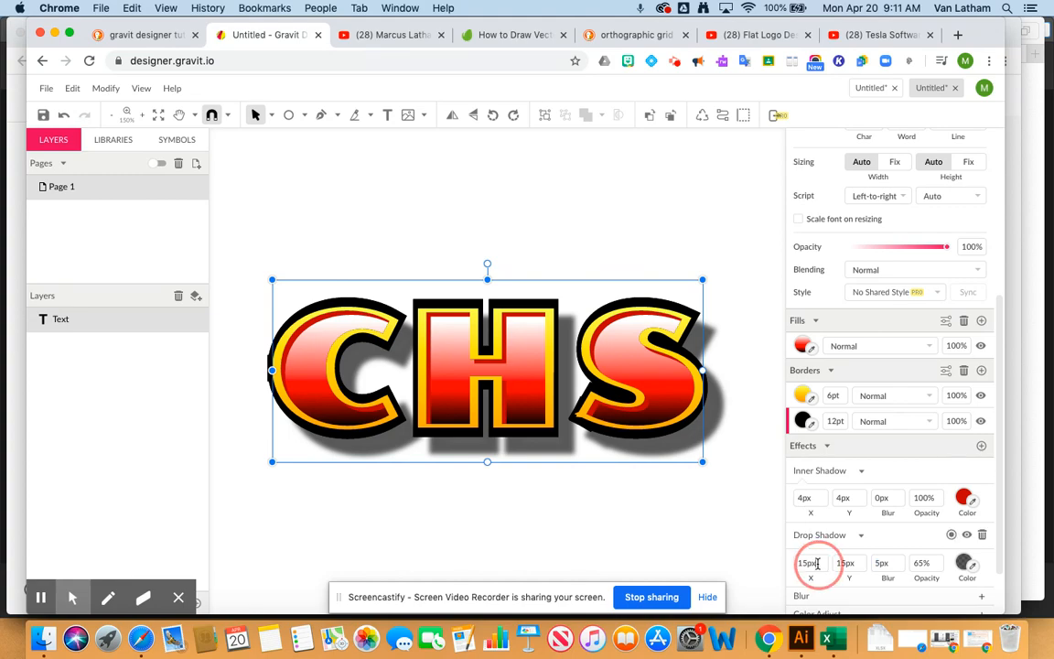
type("12")
key("Tab")
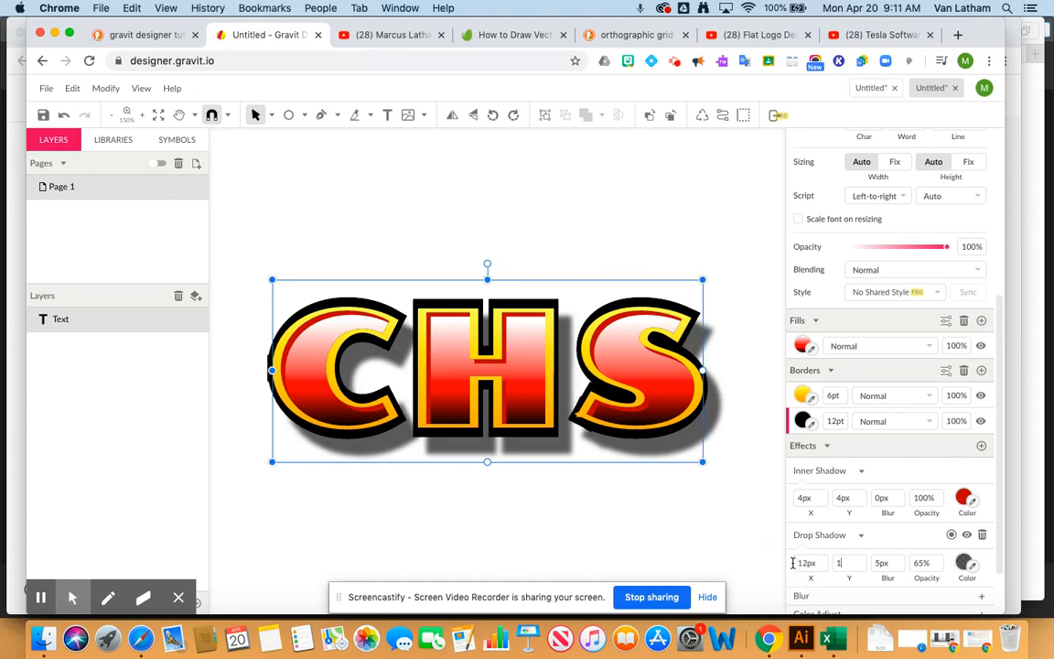
type("12")
key("Tab")
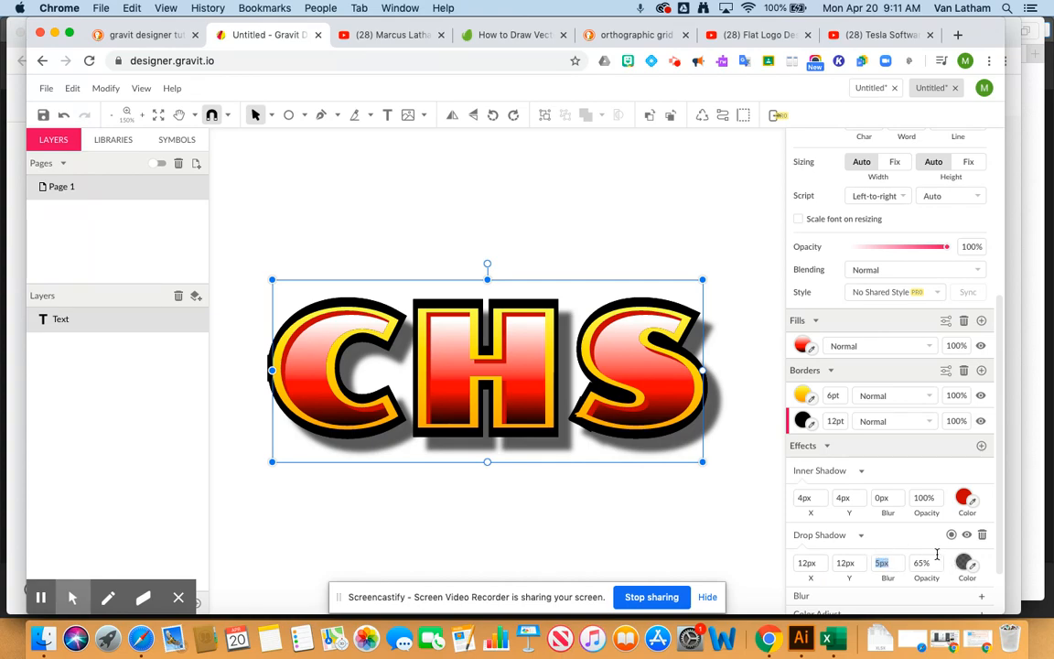
- Change the drop shadow's color to dark purple #390A59 at 100% opacity
left_click(964, 562)
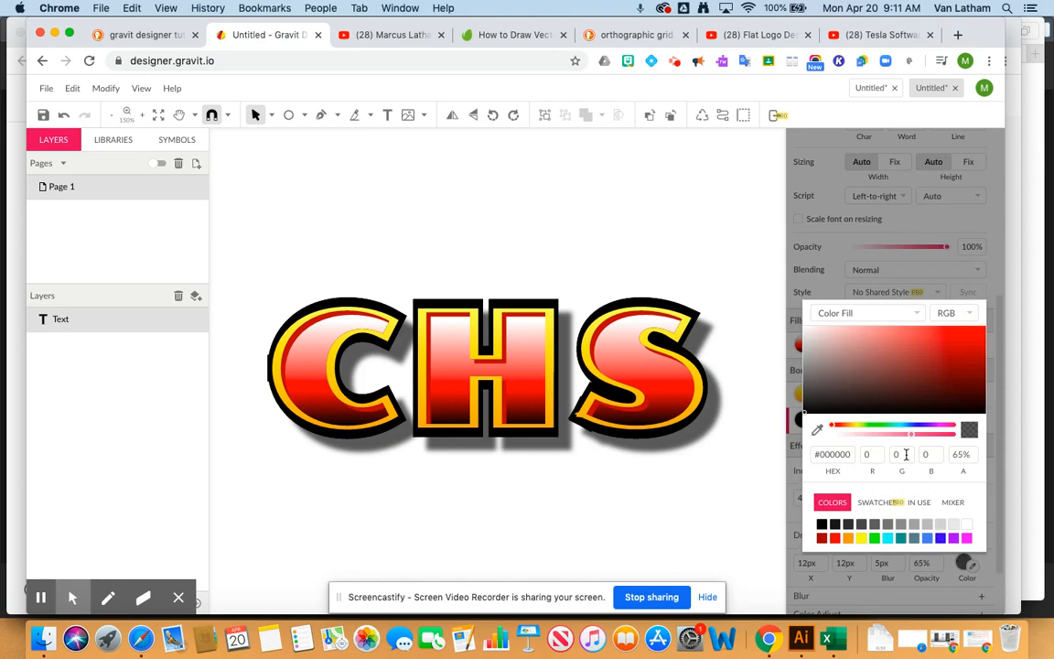
left_click(954, 540)
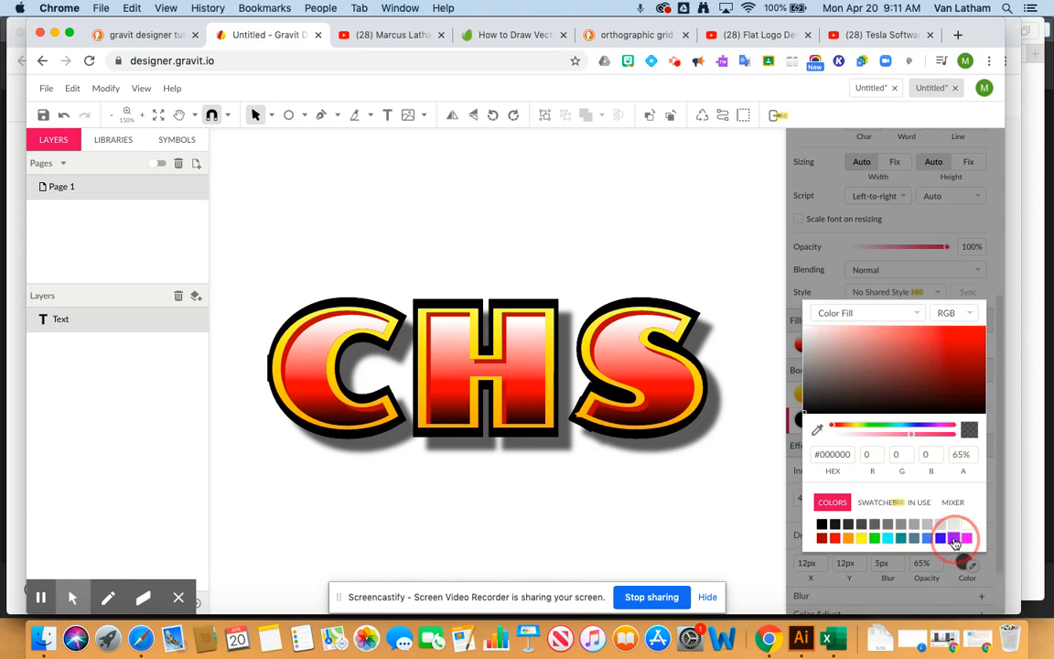
left_click(978, 390)
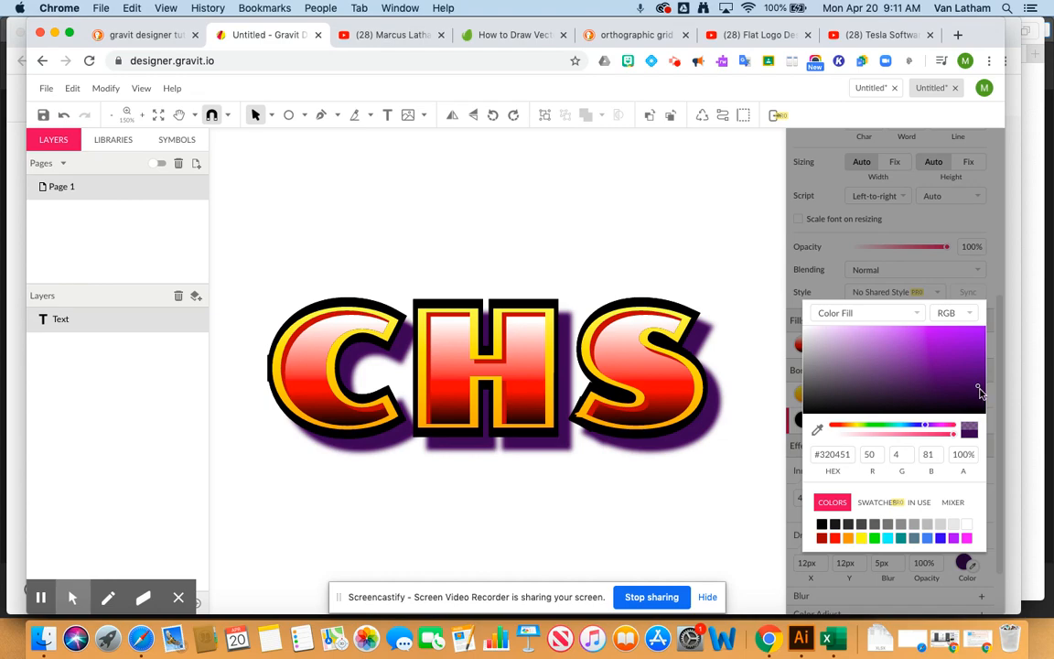
left_click(965, 382)
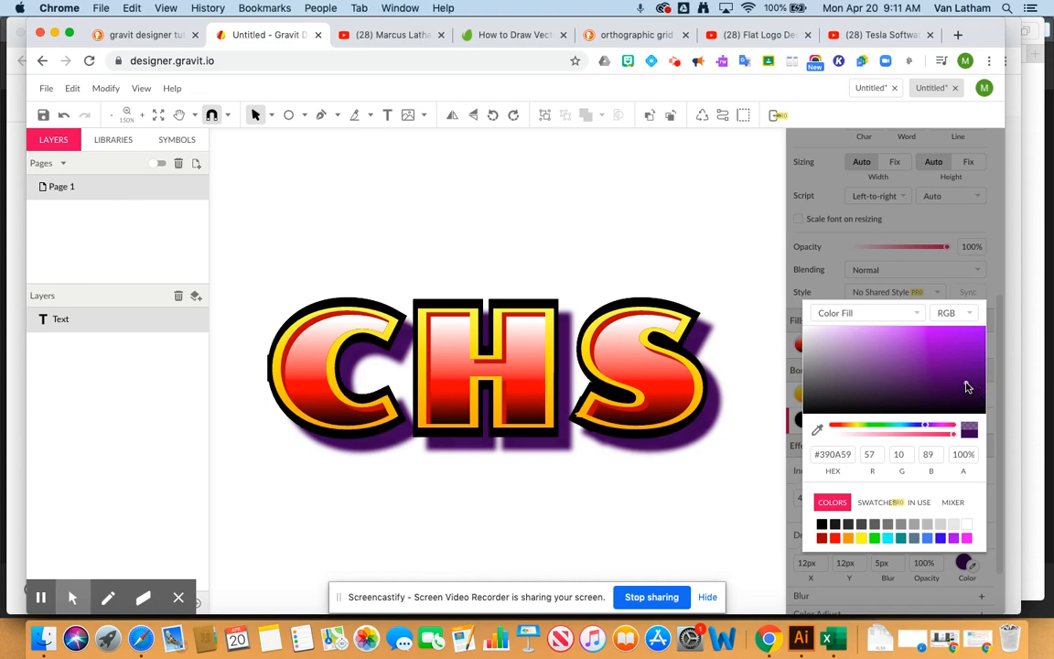
left_click(995, 539)
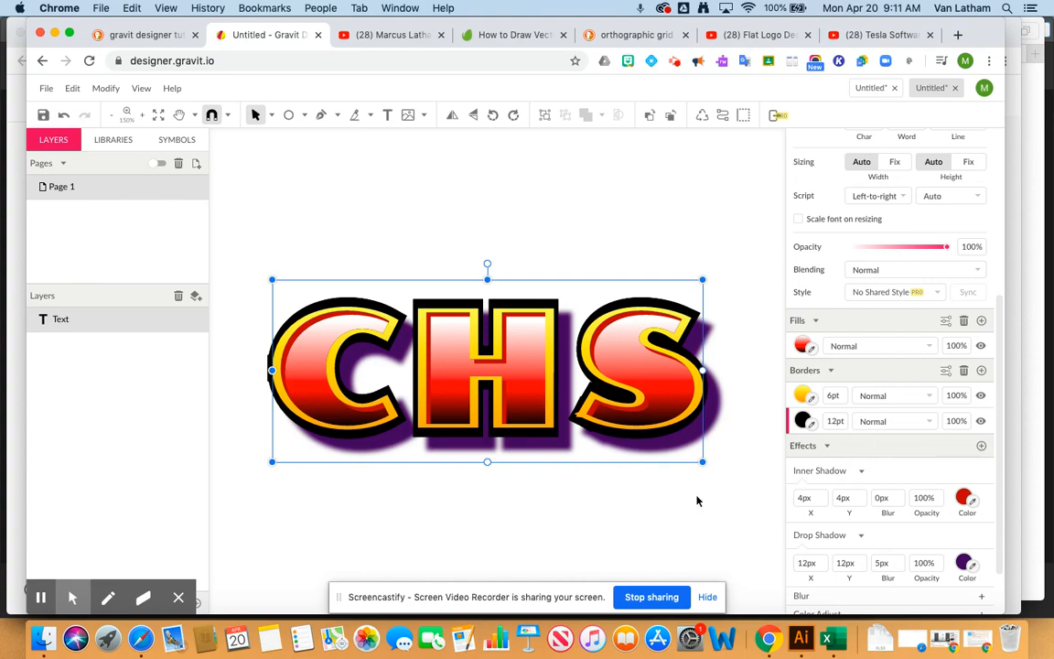
- Browse the Distortion and Adjust effect categories and add a Color Adjust effect to the CHS text
scroll(864, 537, "down", 2)
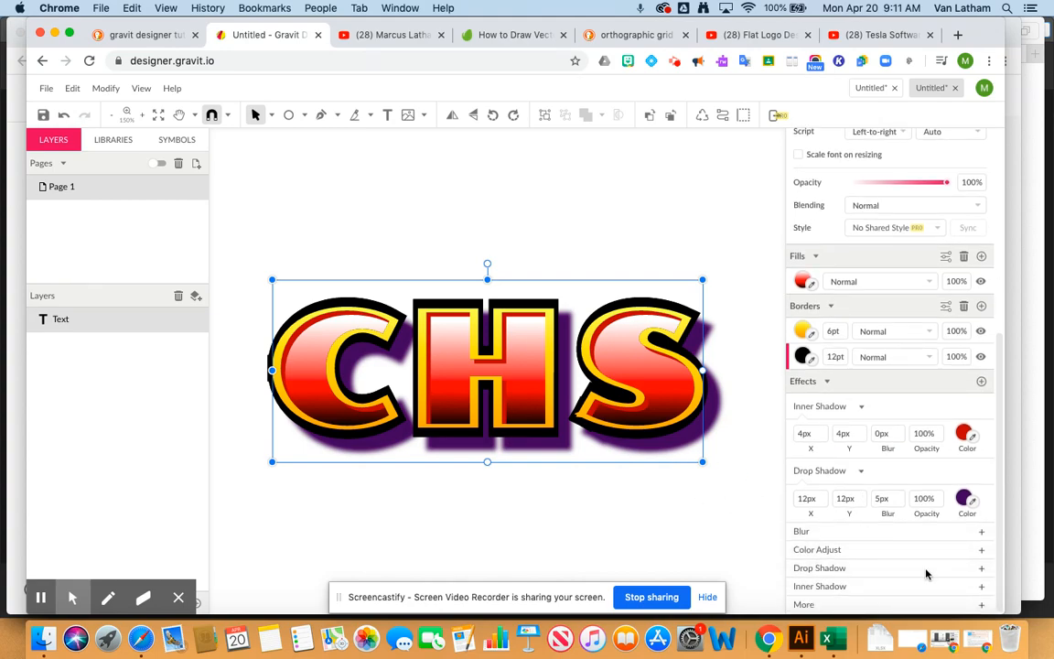
left_click(981, 605)
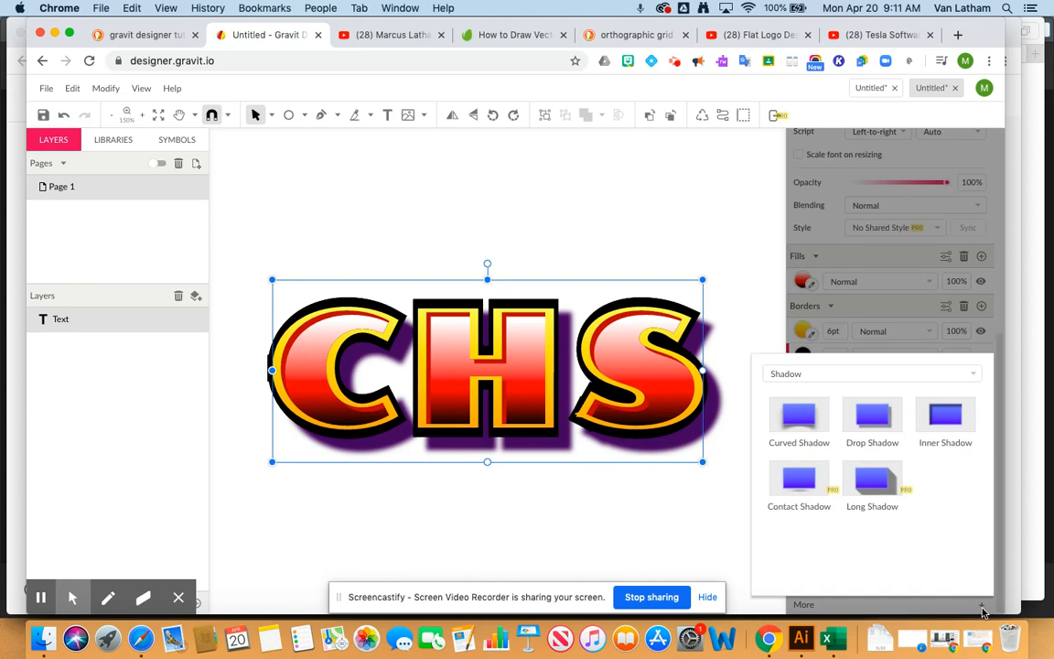
left_click(882, 383)
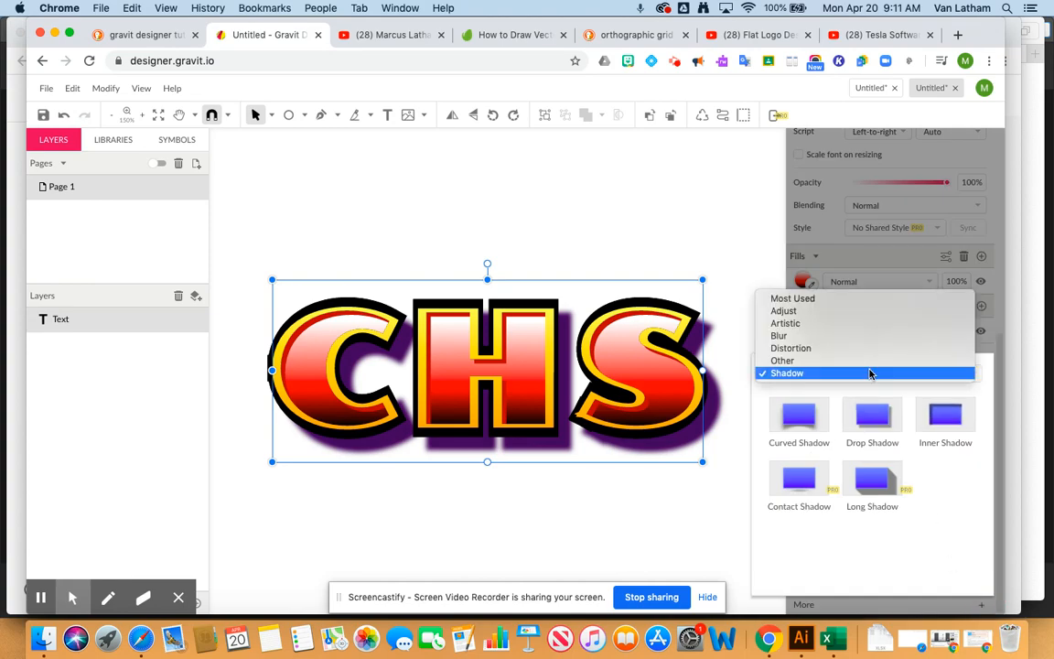
left_click(833, 349)
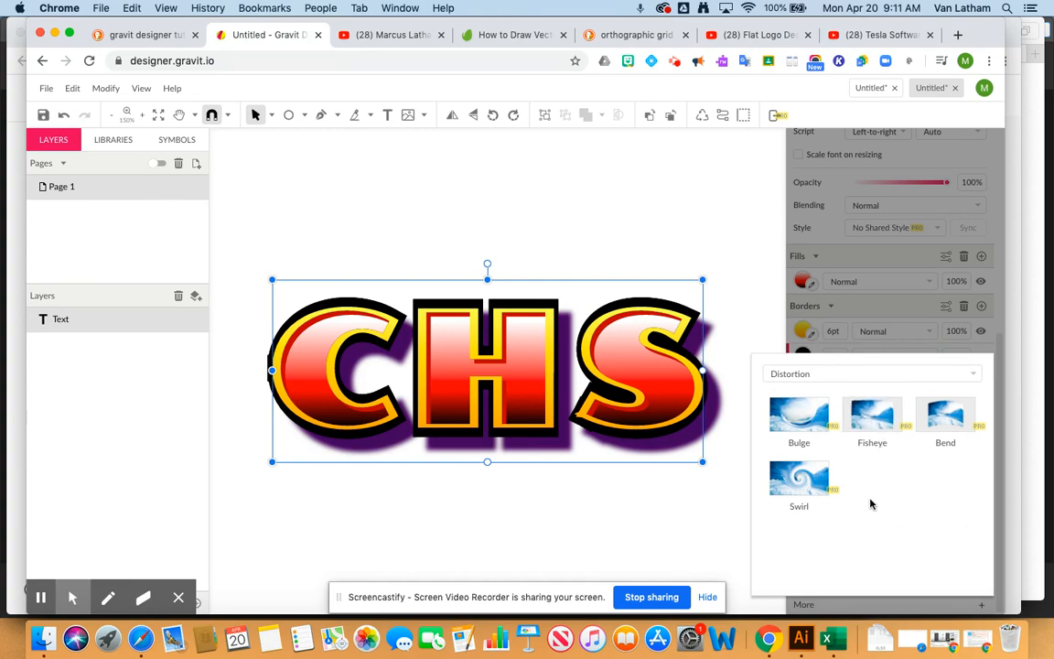
left_click(978, 376)
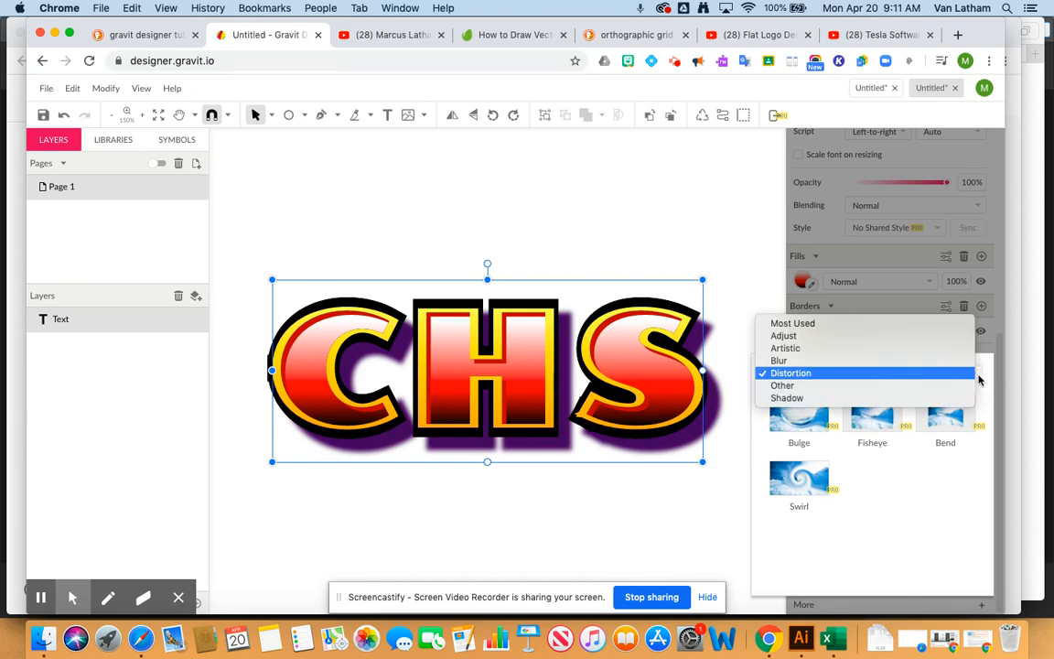
left_click(919, 336)
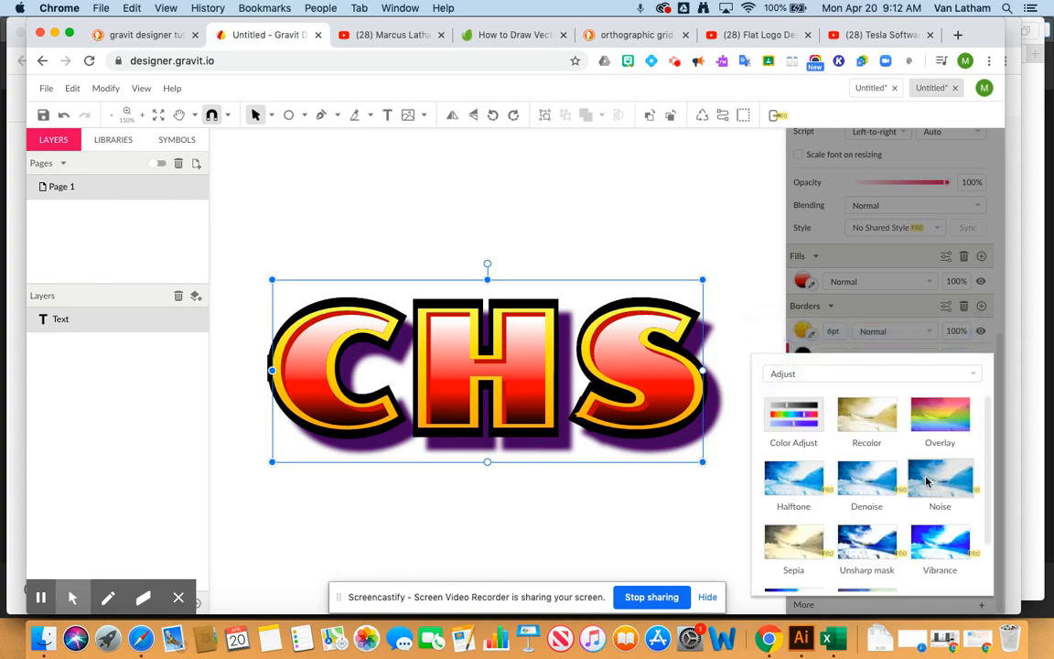
scroll(872, 471, "down", 1)
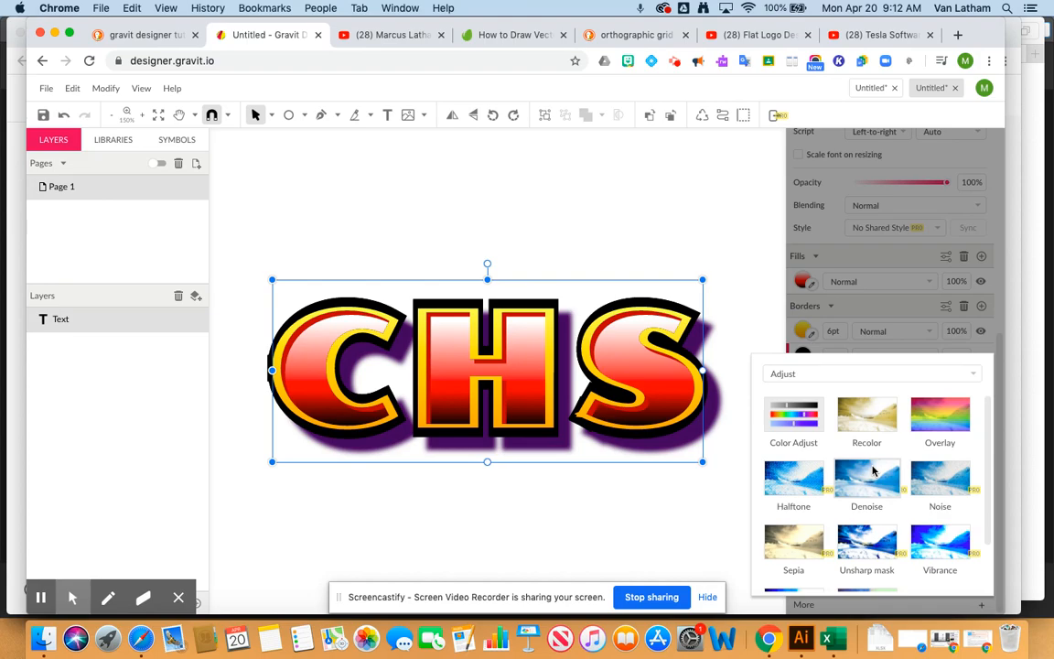
left_click(795, 428)
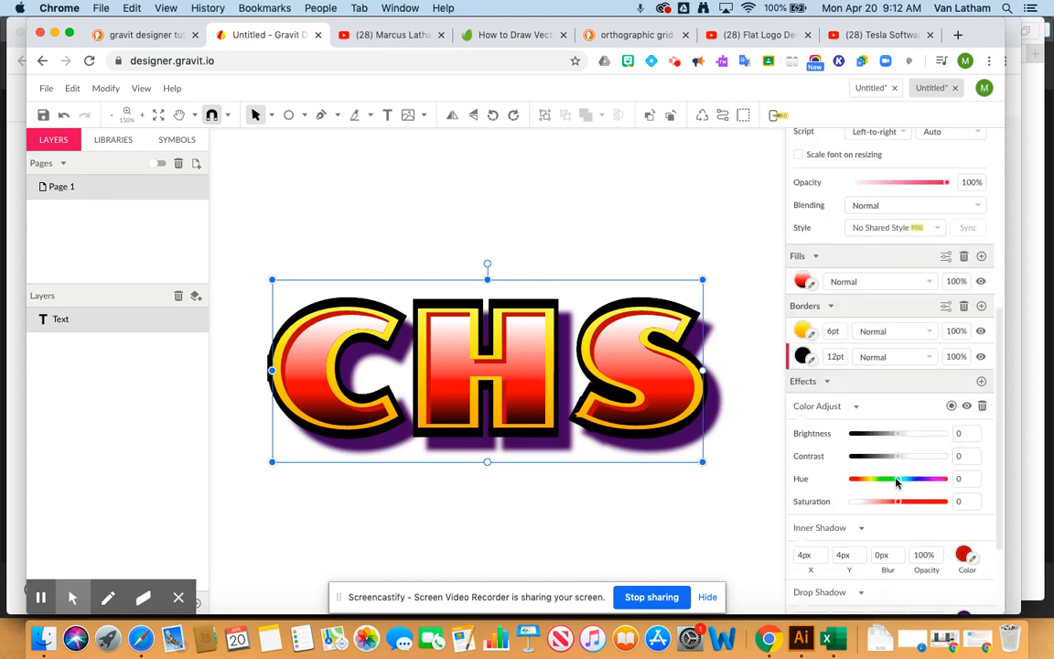
- Try Color Adjust with brightness 18%, contrast 7%, hue -12° and saturation 3% on the text, and delete the effect
mouse_move(899, 485)
left_mouse_down()
mouse_move(885, 485)
mouse_move(896, 479)
mouse_move(919, 501)
mouse_move(898, 502)
left_mouse_up()
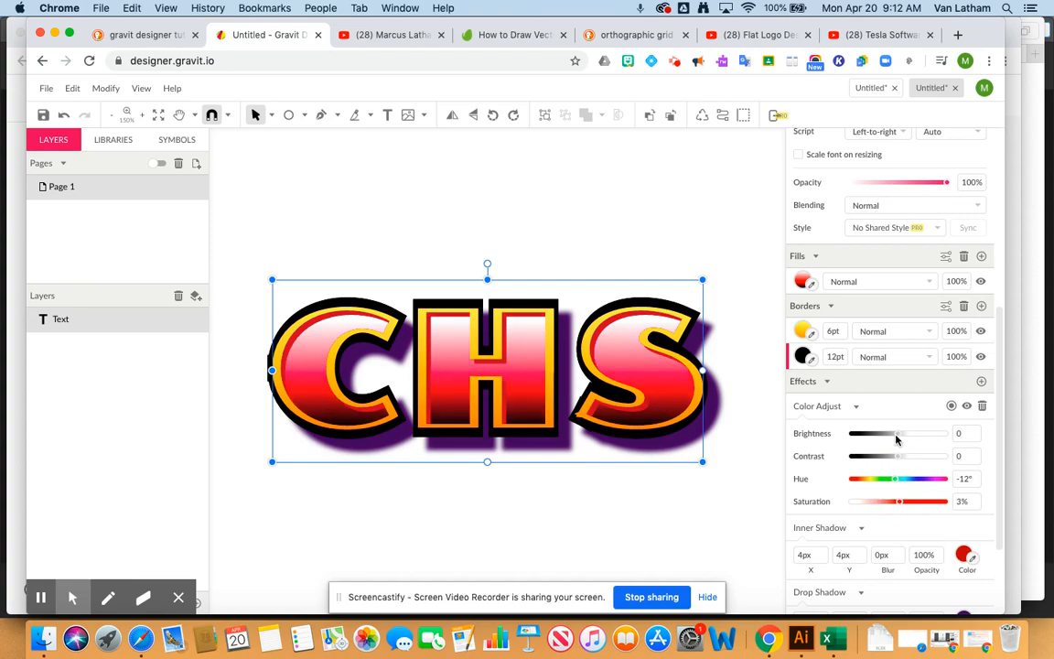
mouse_move(898, 436)
left_mouse_down()
mouse_move(883, 437)
mouse_move(917, 438)
mouse_move(901, 458)
left_mouse_up()
left_click(897, 457)
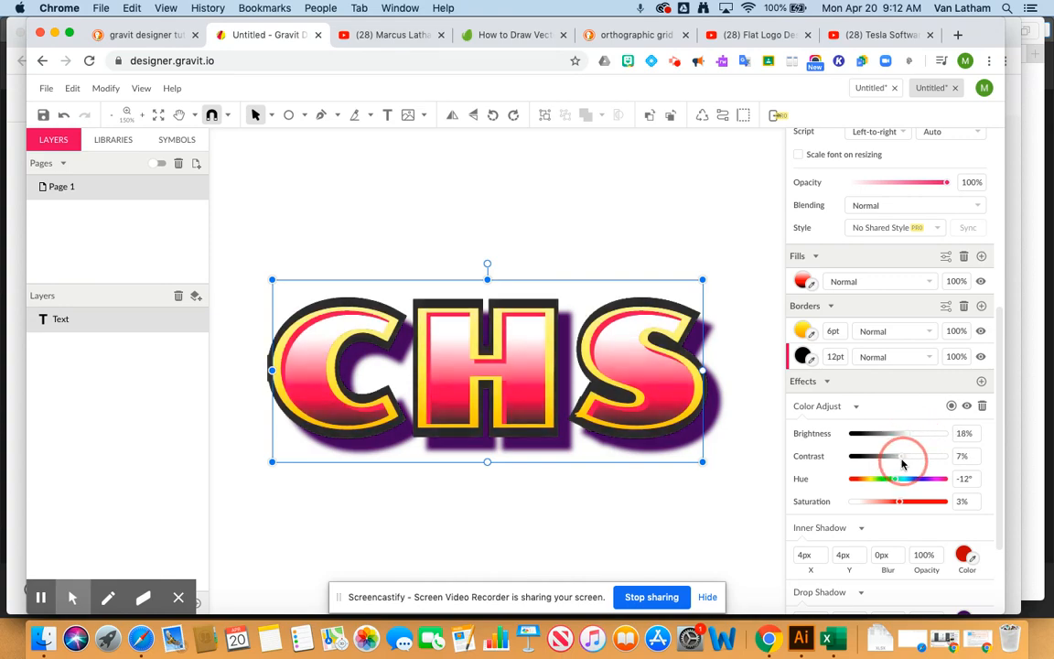
left_click(982, 408)
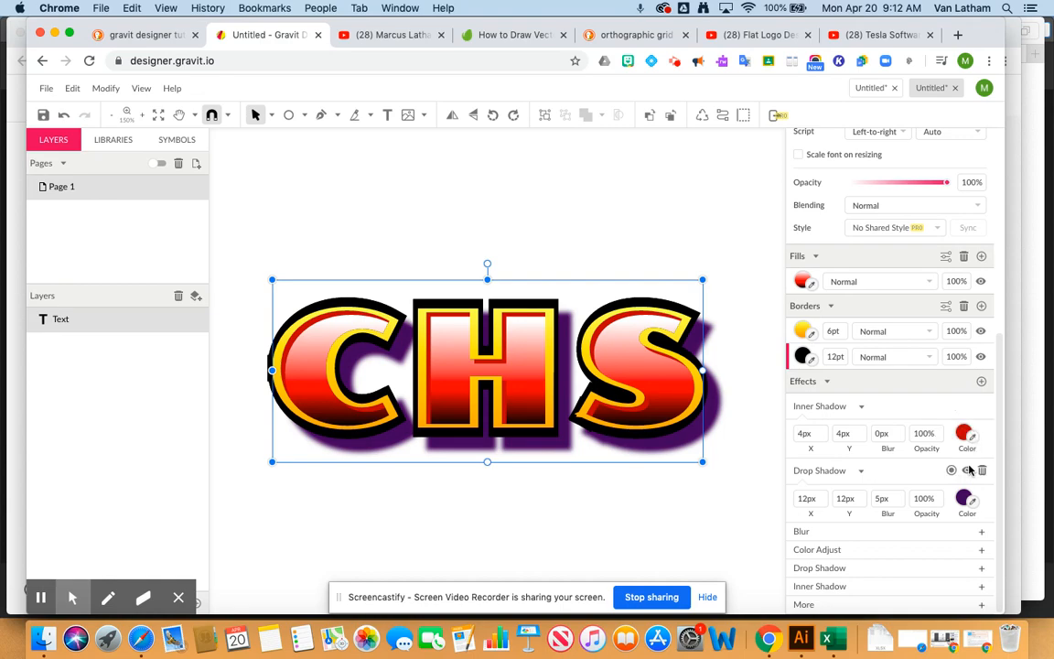